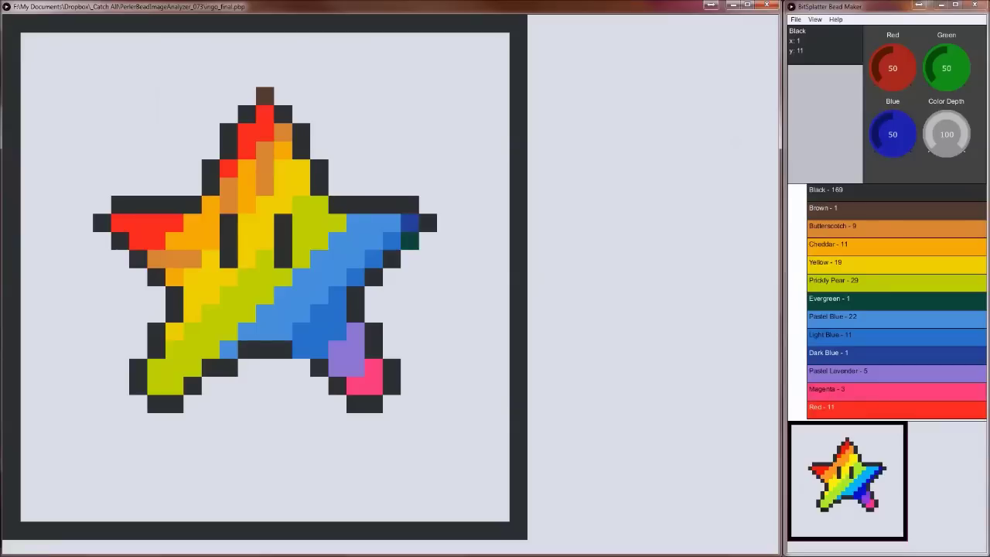
- Copy the meme portrait image from the browser
{"action": "key", "text": "alt+Tab"}
{"action": "right_click", "coordinate": [268, 199]}
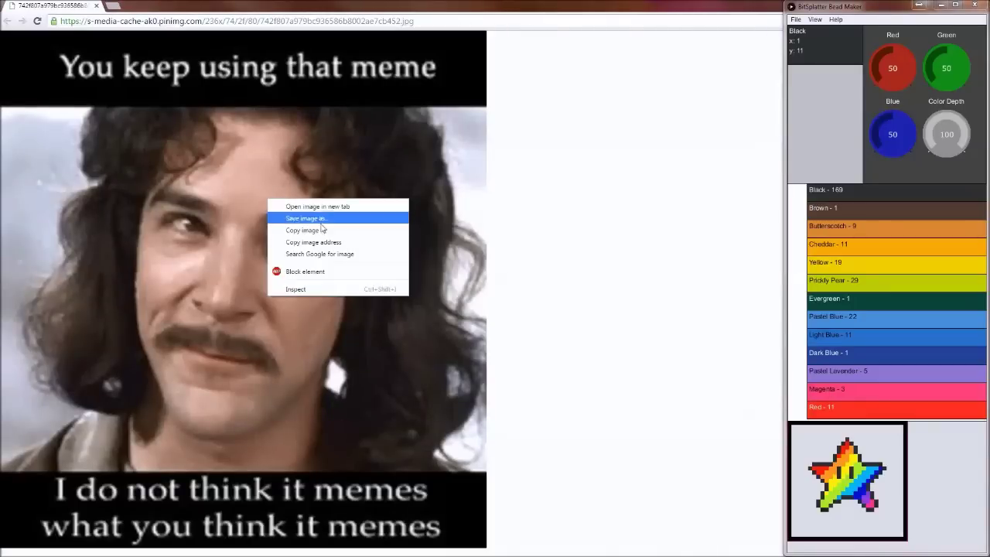
{"action": "left_click", "coordinate": [323, 232]}
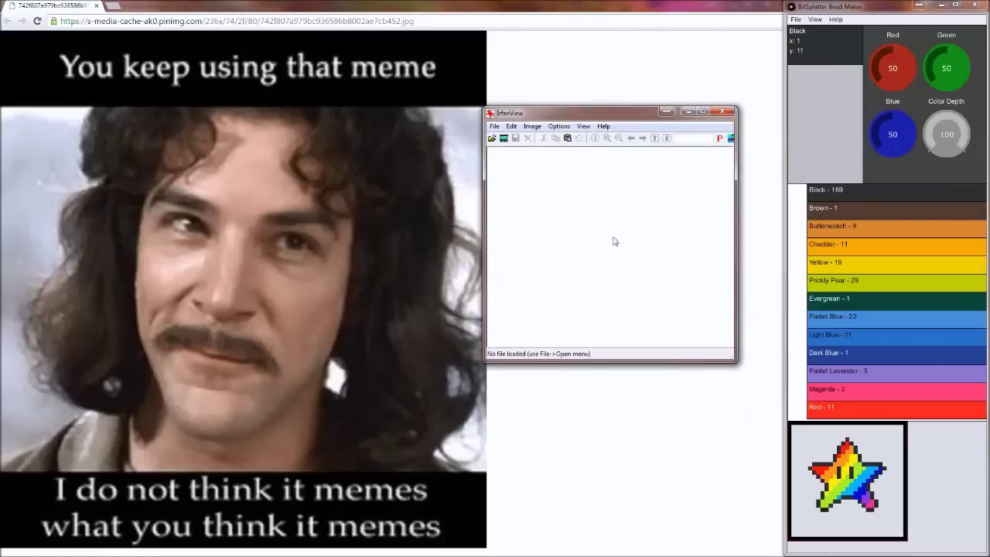
- Paste the meme into IrfanView and crop it to the 231 x 173 face, dropping the captions
{"action": "left_click", "coordinate": [511, 126]}
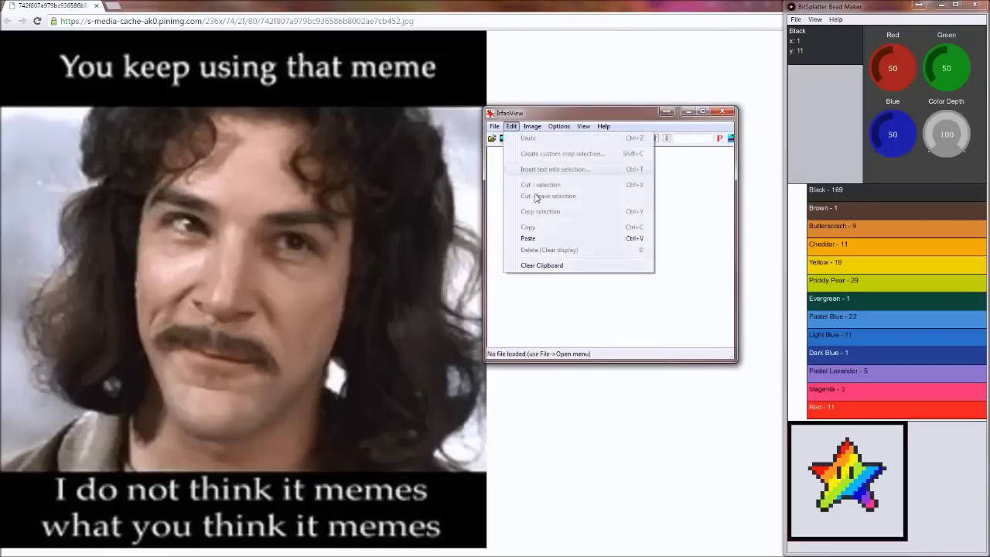
{"action": "left_click", "coordinate": [532, 242]}
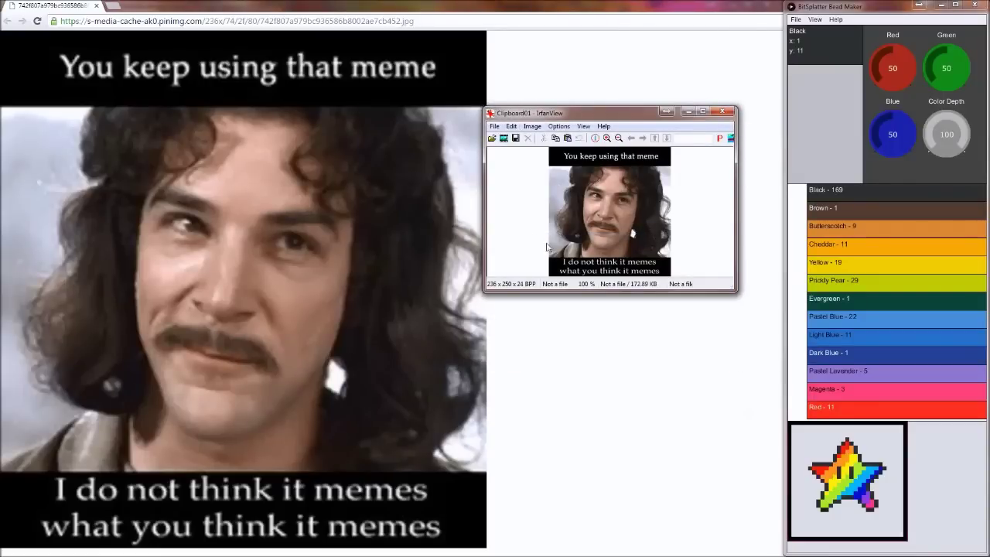
{"action": "left_click_drag", "start_coordinate": [552, 171], "coordinate": [669, 257]}
{"action": "left_click", "coordinate": [511, 126]}
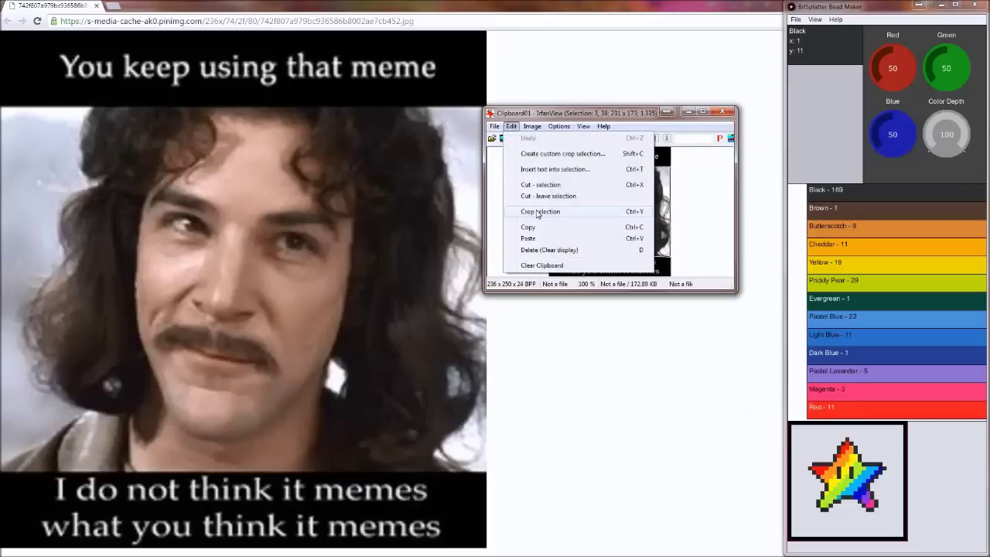
{"action": "left_click", "coordinate": [538, 213]}
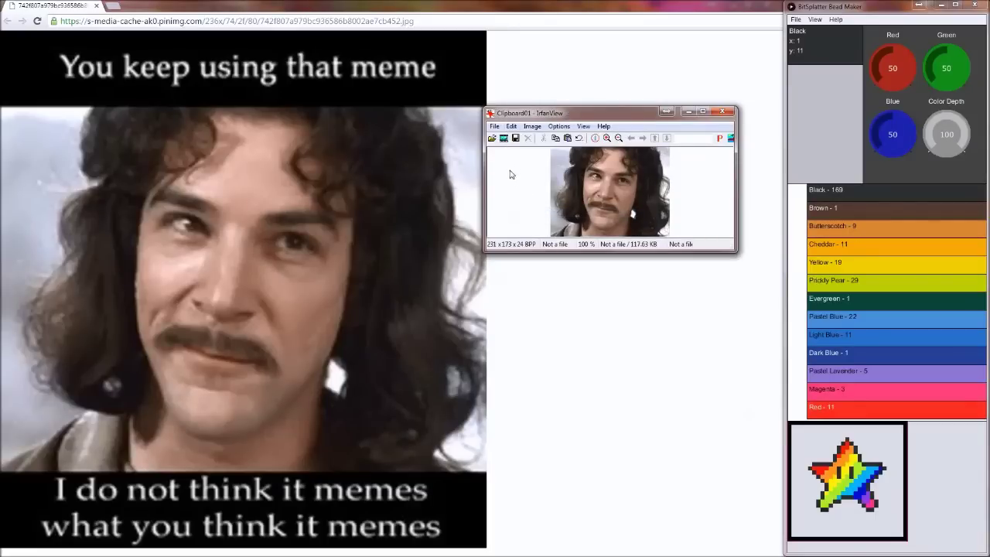
- Resize the cropped portrait to width 87, giving 87 x 65 pixels
{"action": "left_click", "coordinate": [531, 126]}
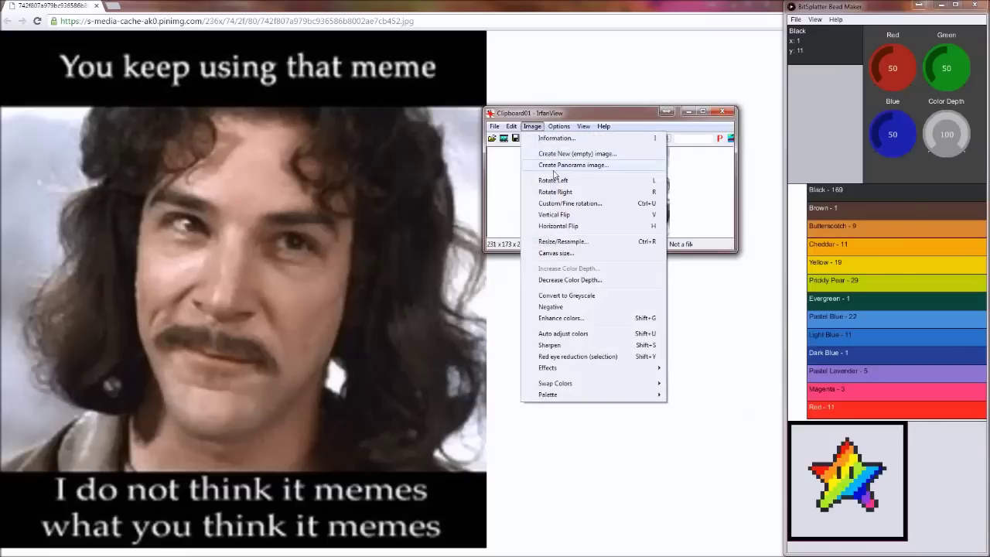
{"action": "left_click", "coordinate": [561, 238]}
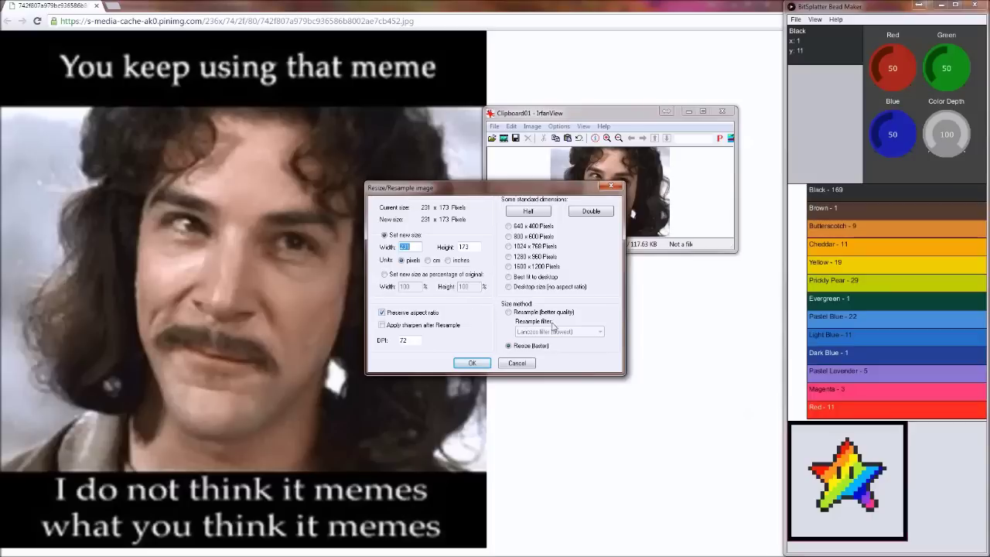
{"action": "type", "text": "87"}
{"action": "left_click", "coordinate": [472, 364]}
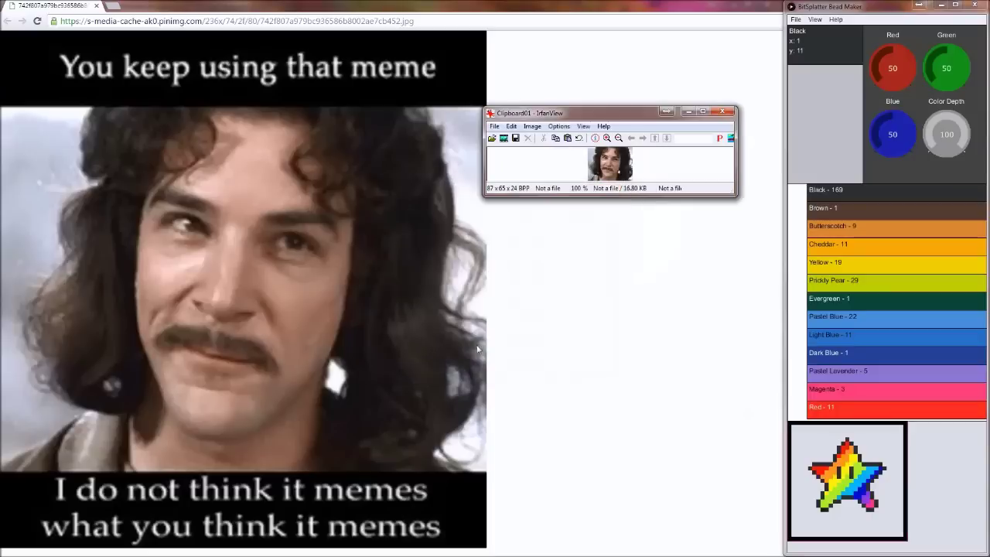
- Save the image as the PNG 'inigo' with no transparent colour, then close IrfanView
{"action": "left_click", "coordinate": [495, 126]}
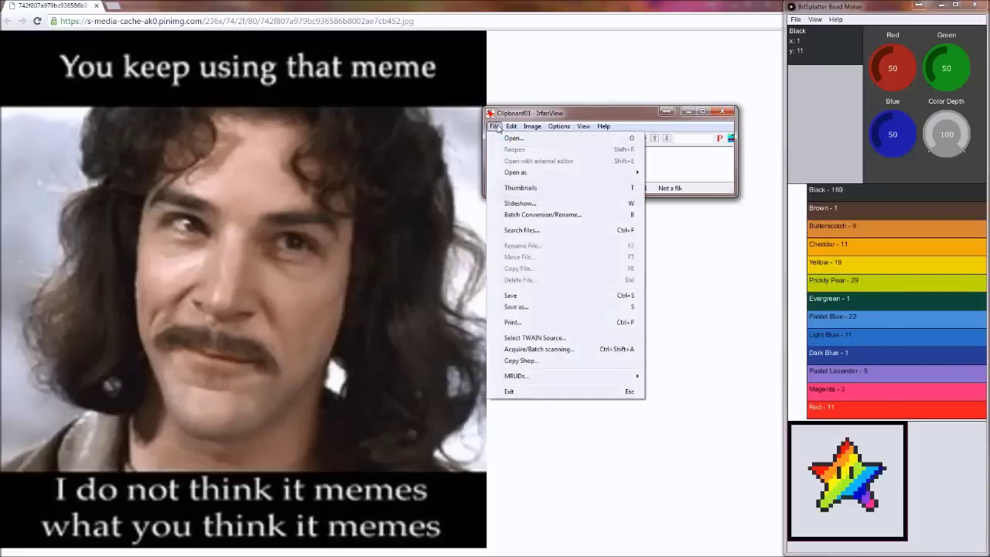
{"action": "left_click", "coordinate": [526, 307]}
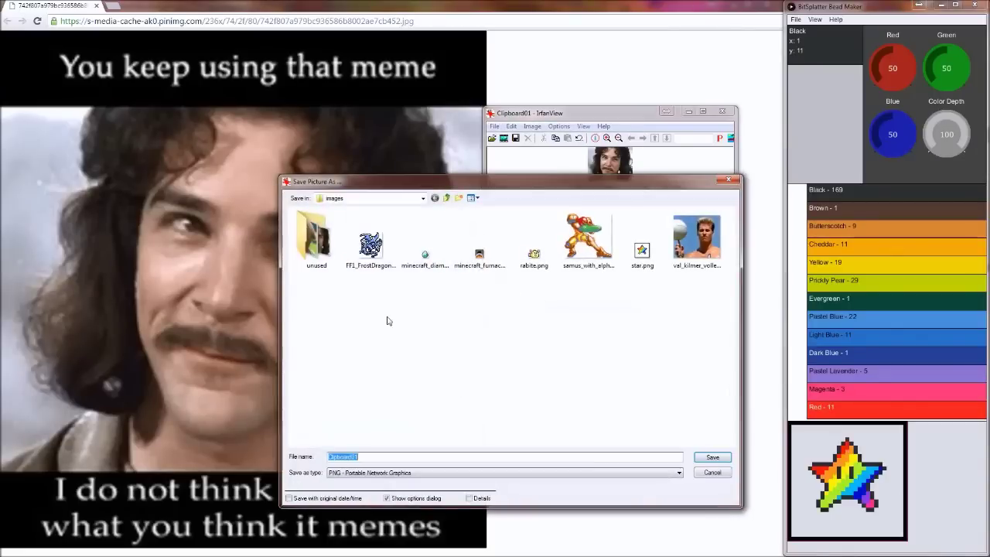
{"action": "type", "text": "in"}
{"action": "left_click", "coordinate": [713, 458]}
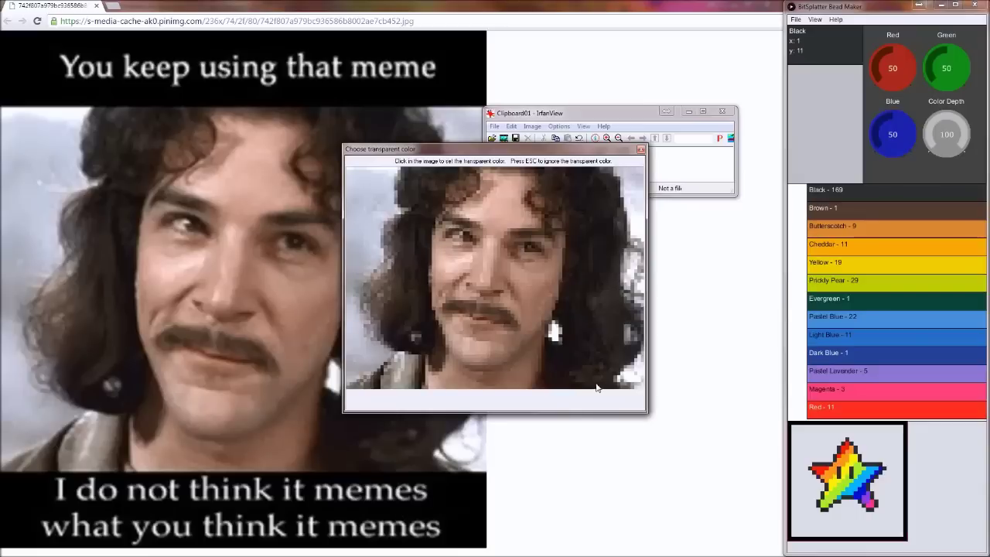
{"action": "left_click", "coordinate": [596, 388]}
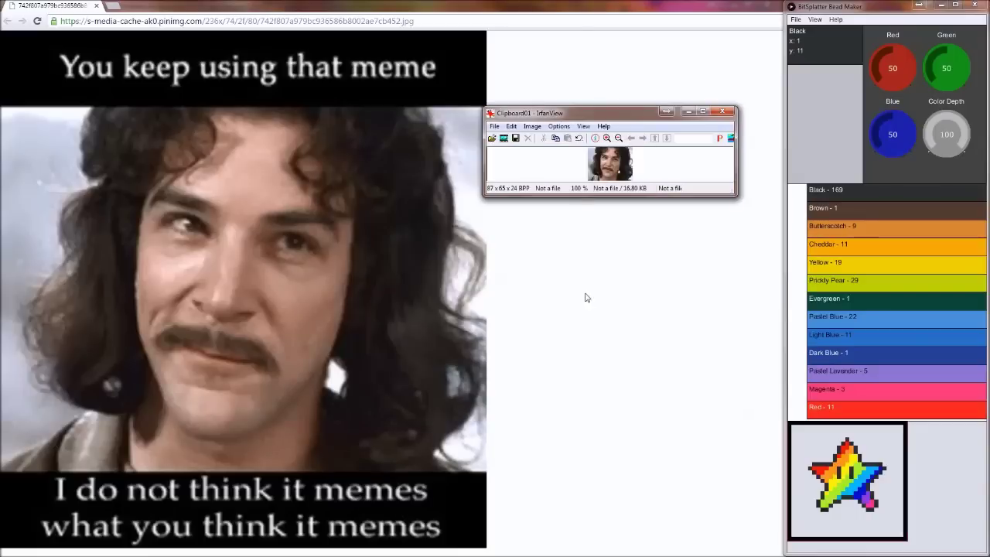
{"action": "left_click", "coordinate": [721, 114]}
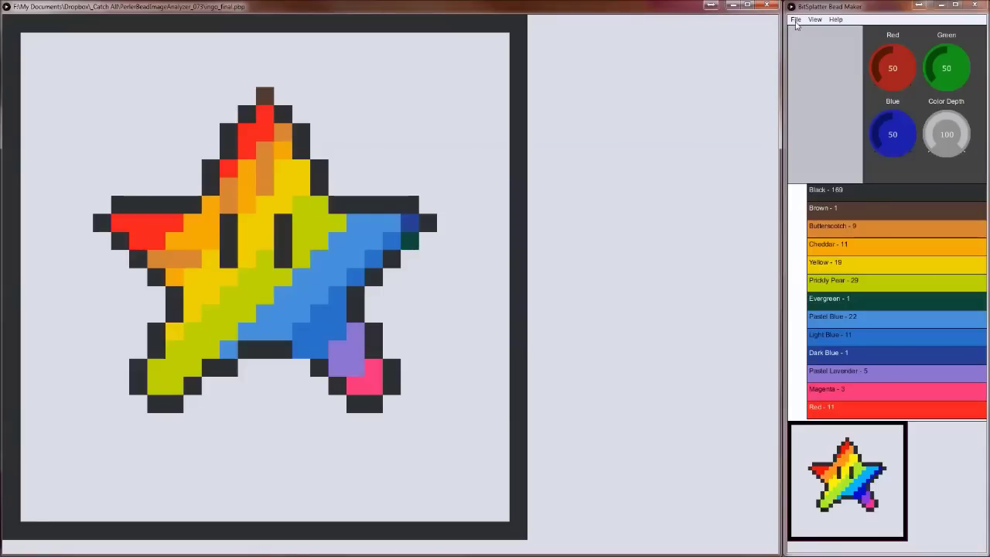
- Load inigo.png from the images folder as the pattern's source image, replacing the star
{"action": "left_click", "coordinate": [796, 20]}
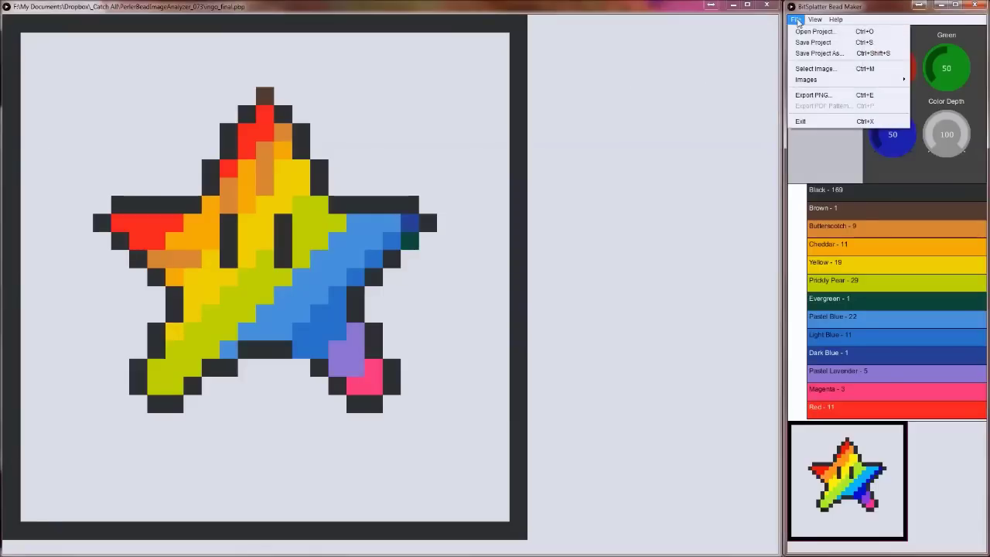
{"action": "left_click", "coordinate": [817, 68]}
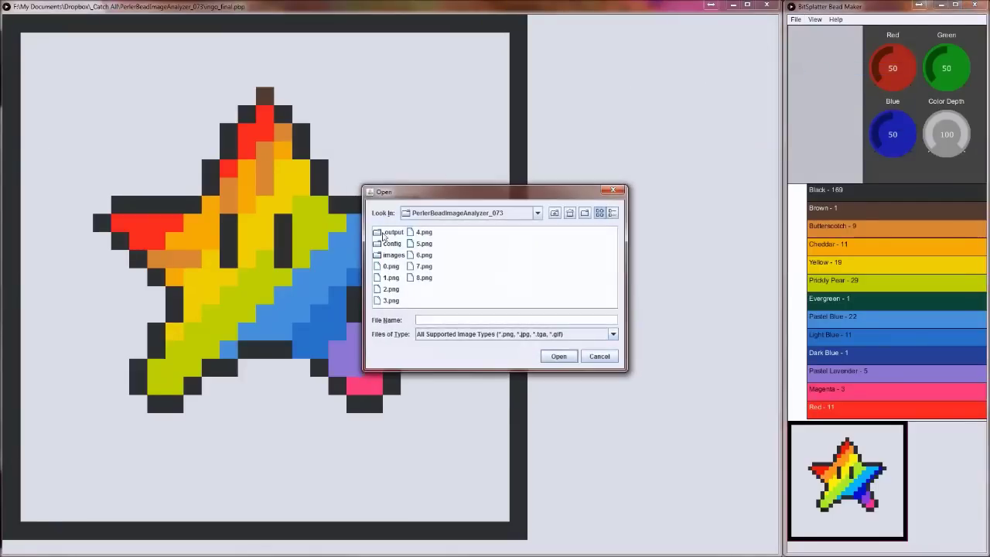
{"action": "double_click", "coordinate": [393, 255]}
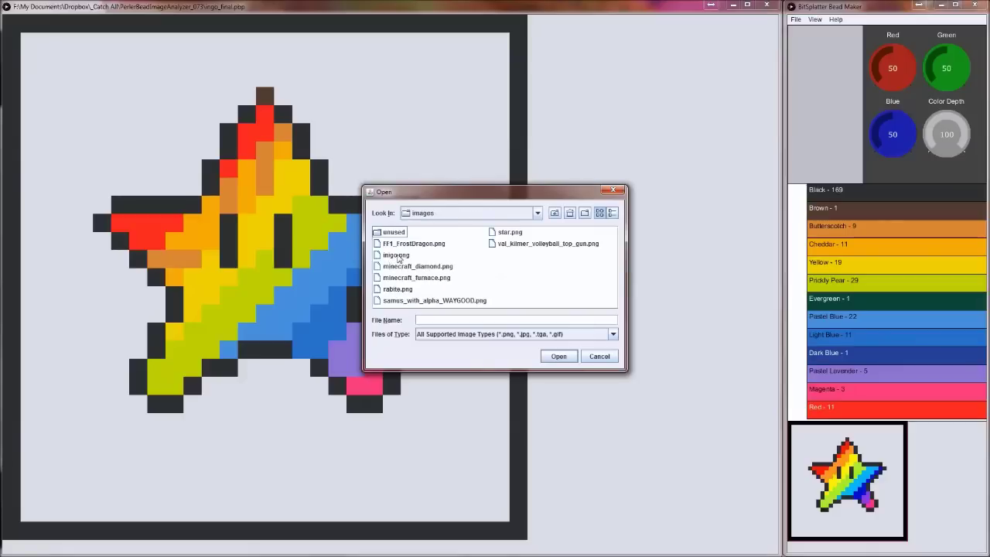
{"action": "left_click", "coordinate": [396, 255]}
{"action": "left_click", "coordinate": [559, 357]}
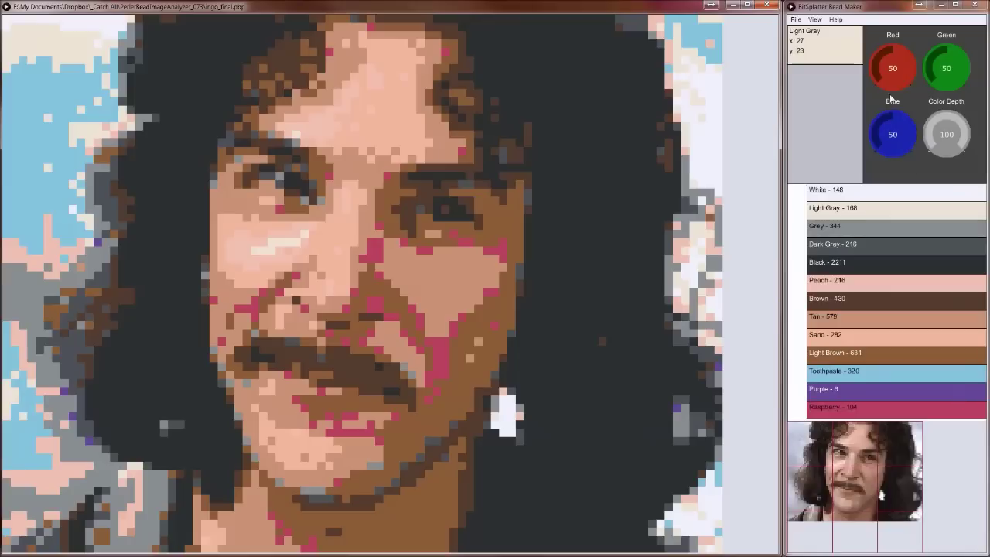
- Set the colour balance knobs to Red 27, Green 21 and Blue 100
{"action": "left_click_drag", "start_coordinate": [898, 74], "coordinate": [932, 144]}
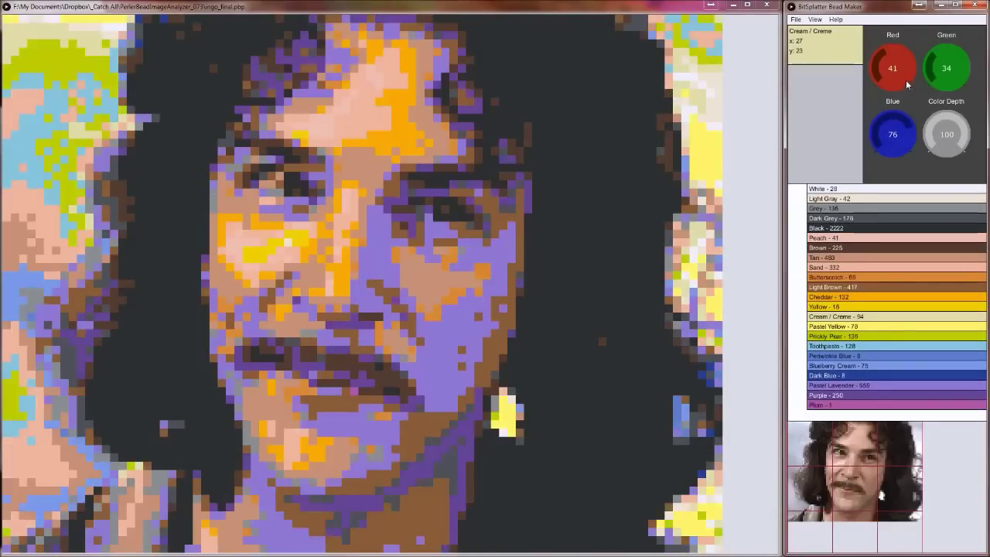
{"action": "left_click_drag", "start_coordinate": [907, 86], "coordinate": [871, 75]}
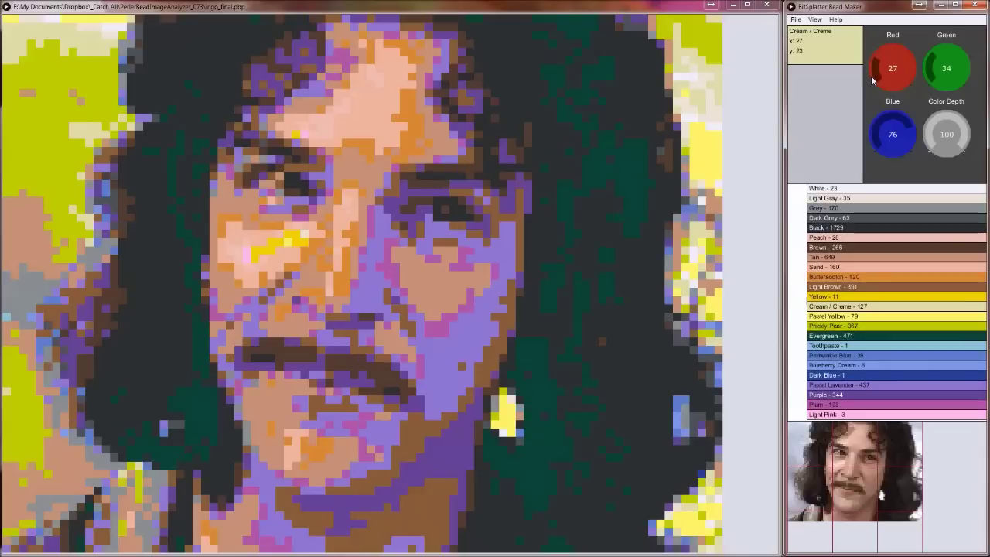
{"action": "left_click_drag", "start_coordinate": [945, 79], "coordinate": [922, 80]}
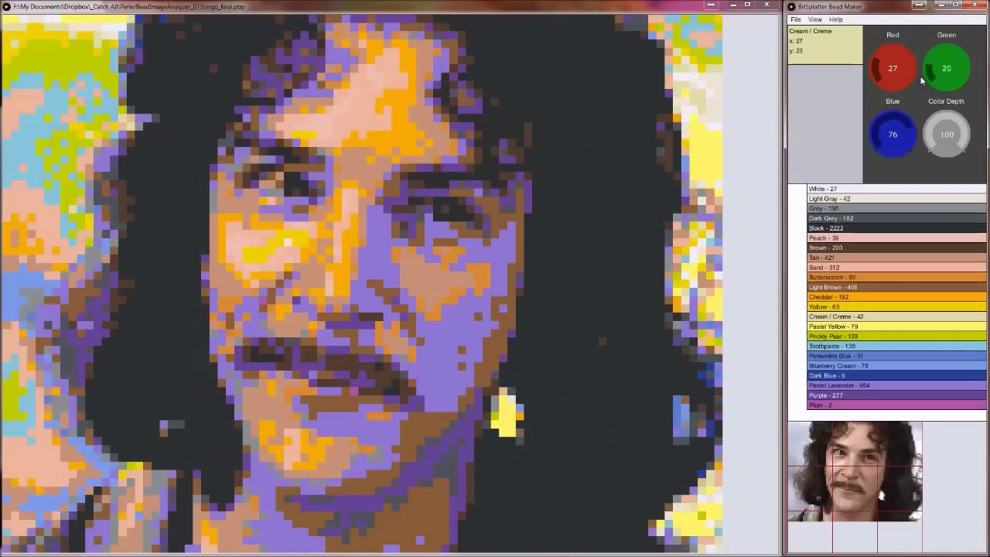
{"action": "left_click_drag", "start_coordinate": [889, 141], "coordinate": [934, 144]}
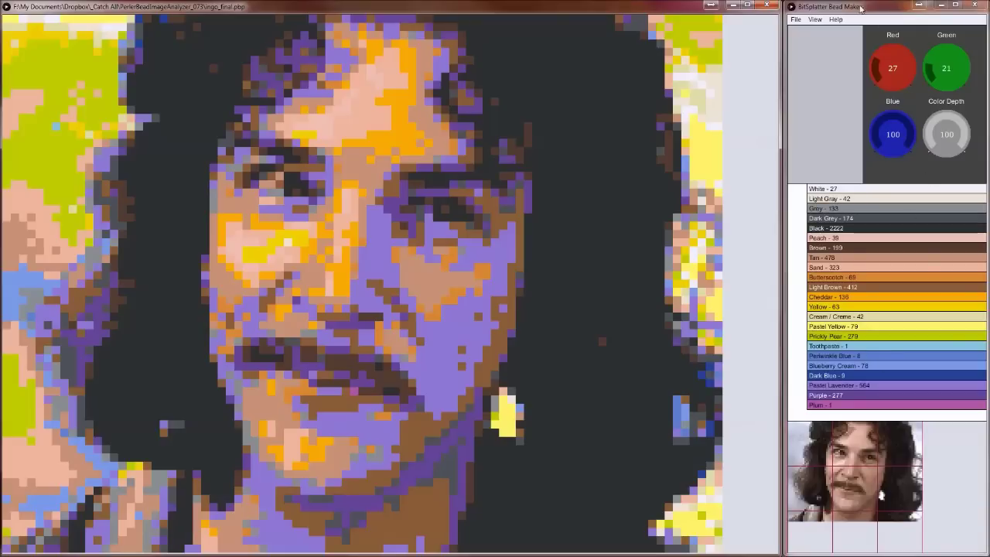
{"action": "left_click", "coordinate": [815, 19]}
{"action": "mouse_move", "coordinate": [820, 95]}
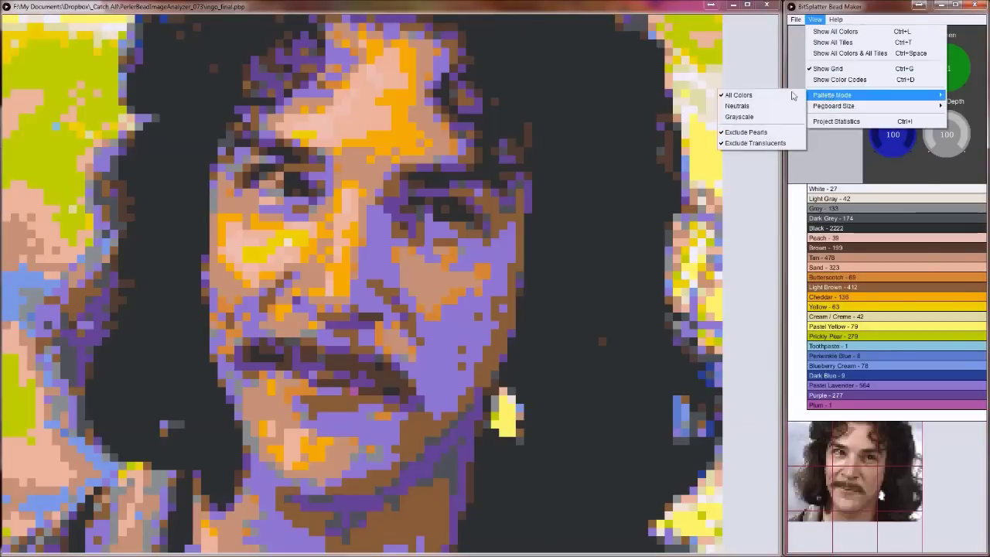
{"action": "left_click", "coordinate": [745, 107]}
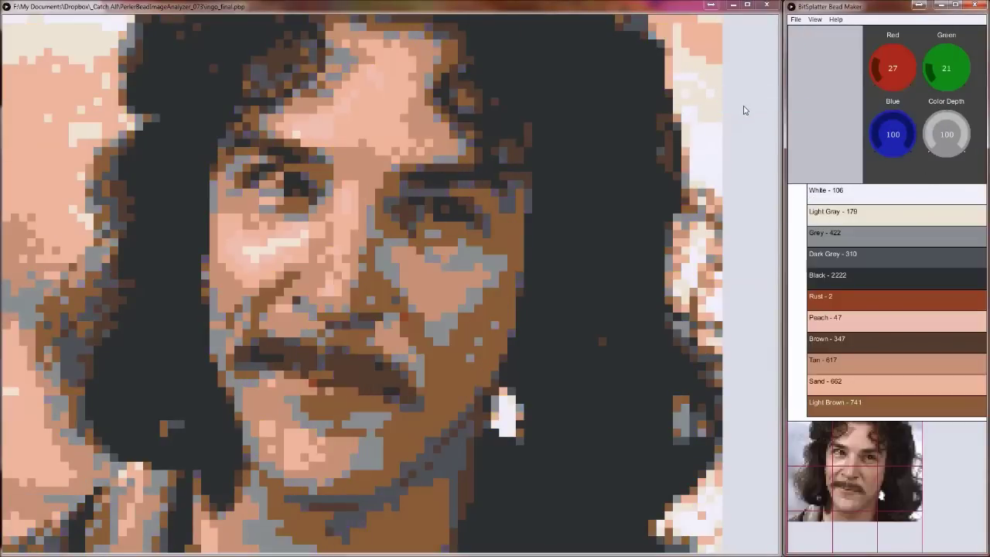
{"action": "left_click", "coordinate": [817, 19]}
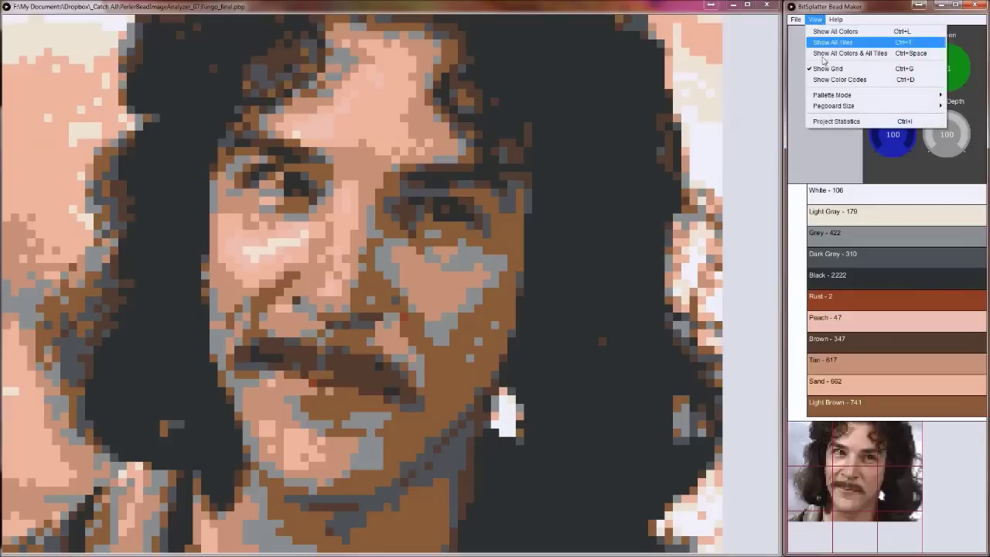
{"action": "mouse_move", "coordinate": [831, 96]}
{"action": "left_click", "coordinate": [748, 118]}
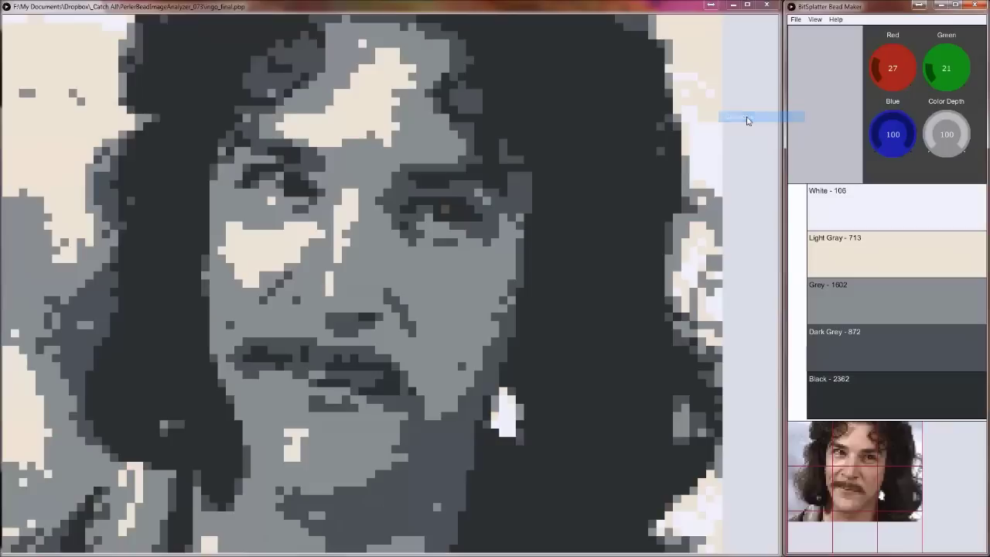
{"action": "left_click", "coordinate": [814, 21]}
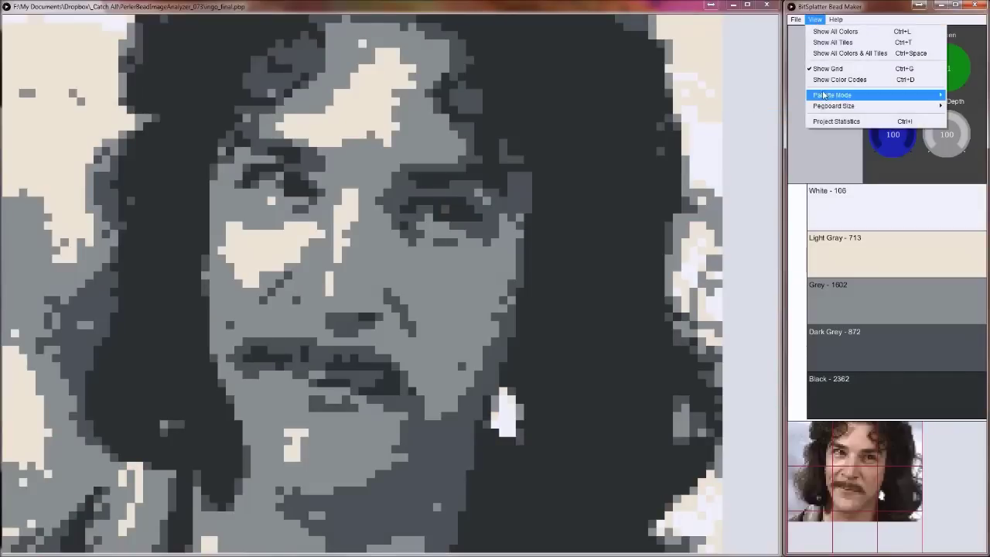
{"action": "mouse_move", "coordinate": [827, 95]}
{"action": "left_click", "coordinate": [746, 97]}
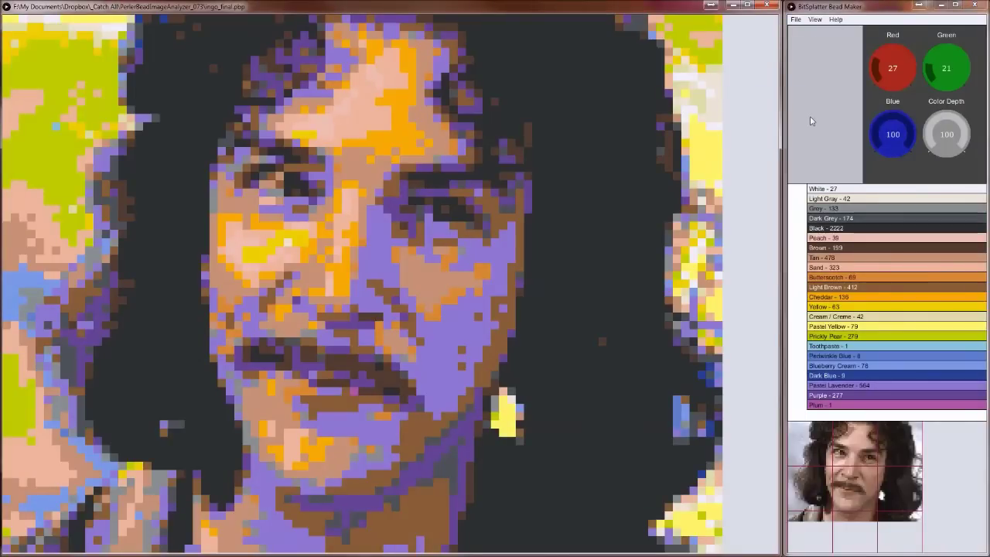
- In Palette Mode, let pearl and translucent bead colours back into the palette
{"action": "left_click", "coordinate": [815, 21]}
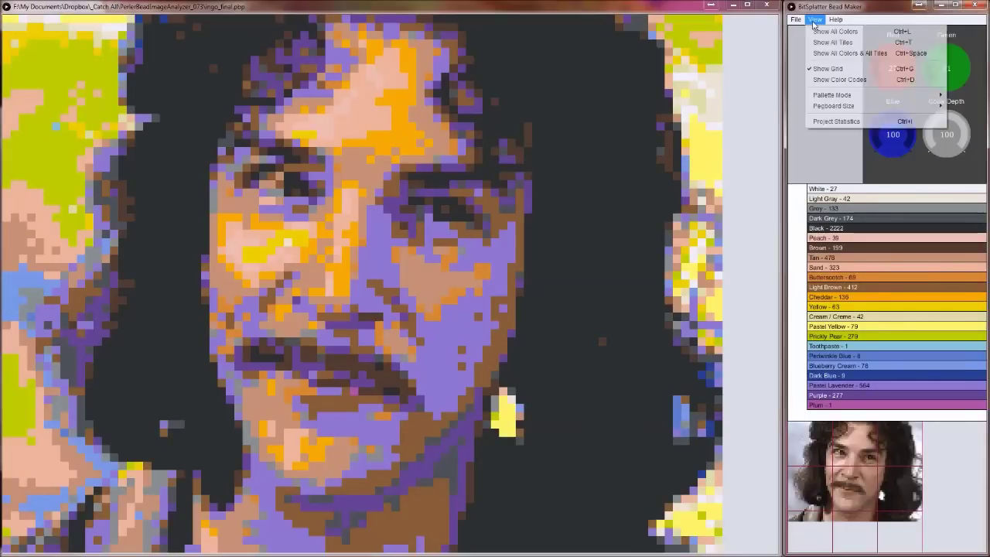
{"action": "mouse_move", "coordinate": [828, 96]}
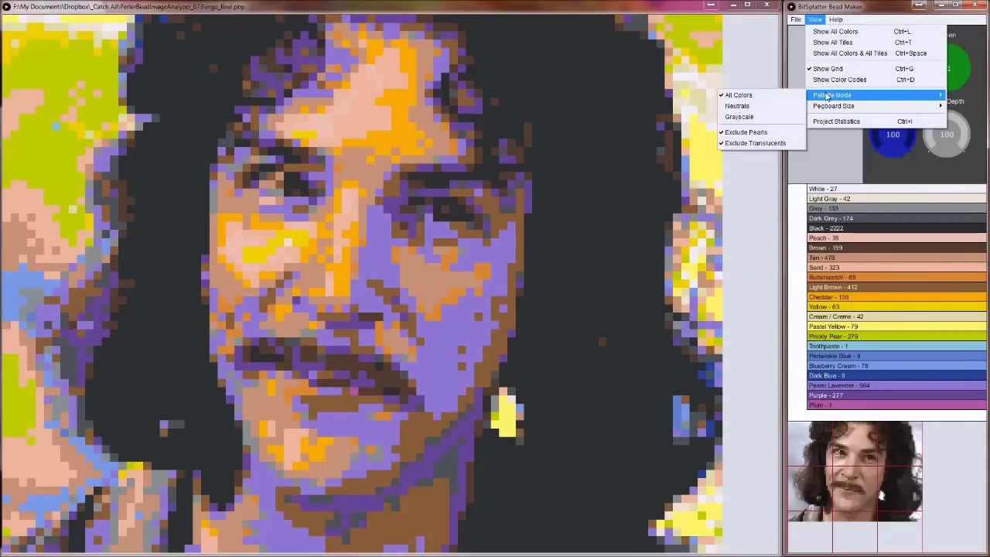
{"action": "left_click", "coordinate": [755, 137]}
{"action": "left_click", "coordinate": [816, 21]}
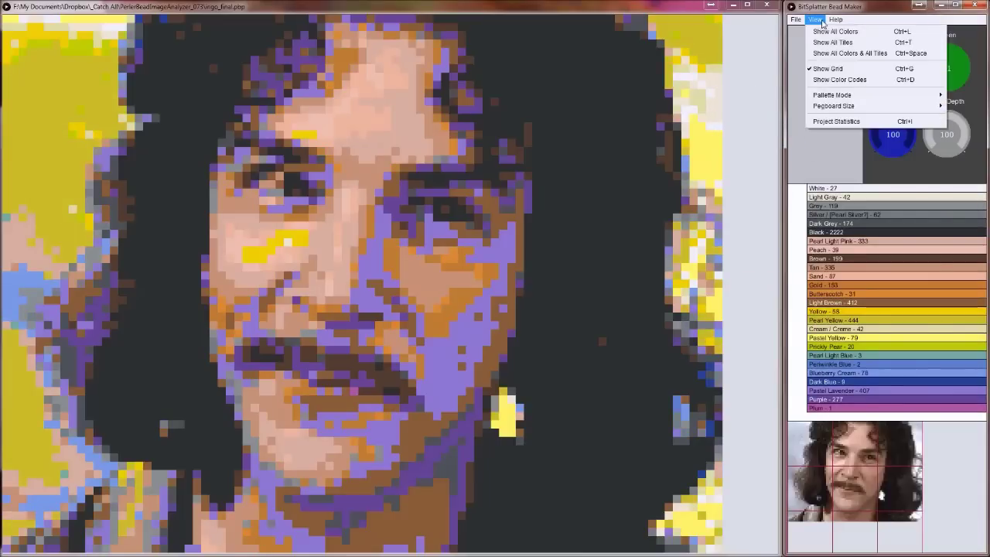
{"action": "mouse_move", "coordinate": [832, 95]}
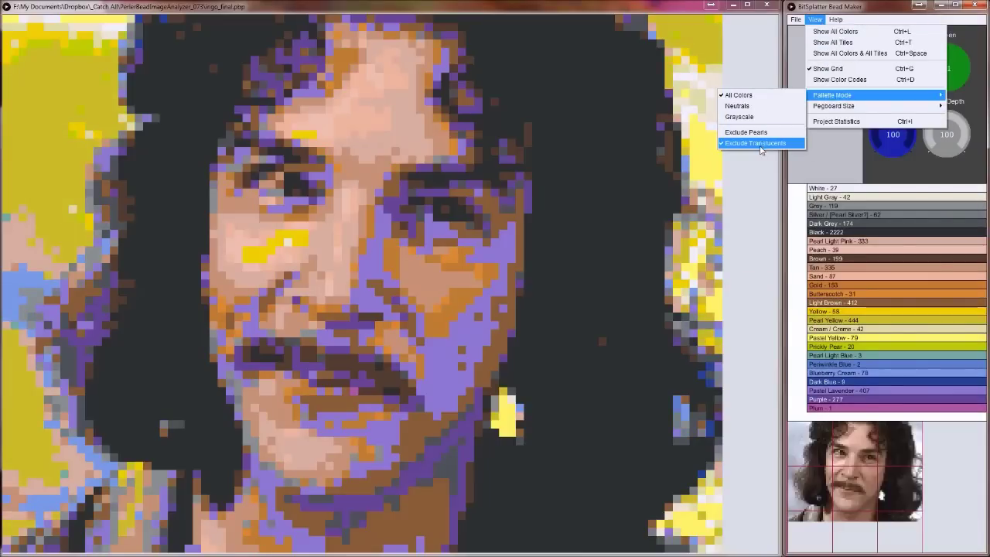
{"action": "left_click", "coordinate": [757, 144]}
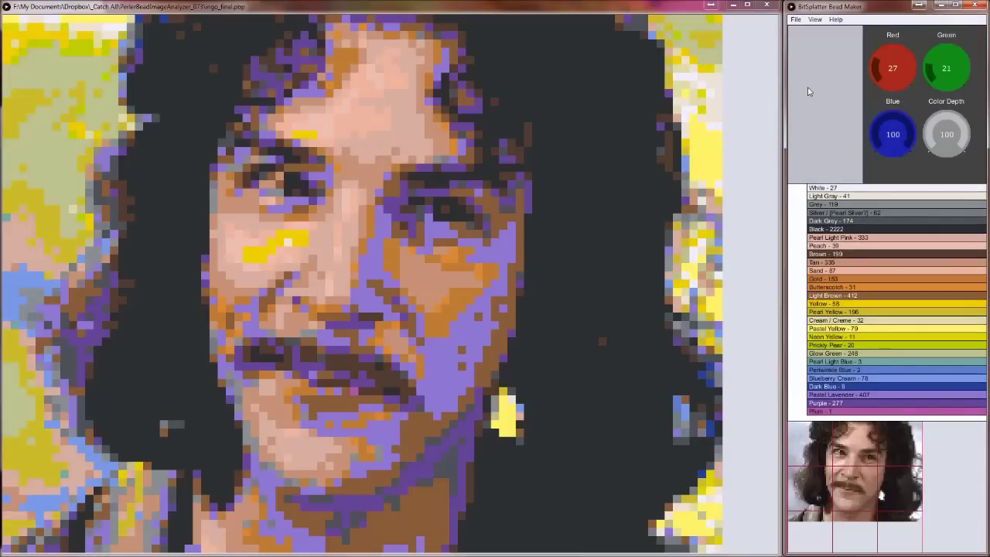
- Exclude both pearl and translucent bead colours from the palette again
{"action": "left_click", "coordinate": [817, 20]}
{"action": "mouse_move", "coordinate": [830, 96]}
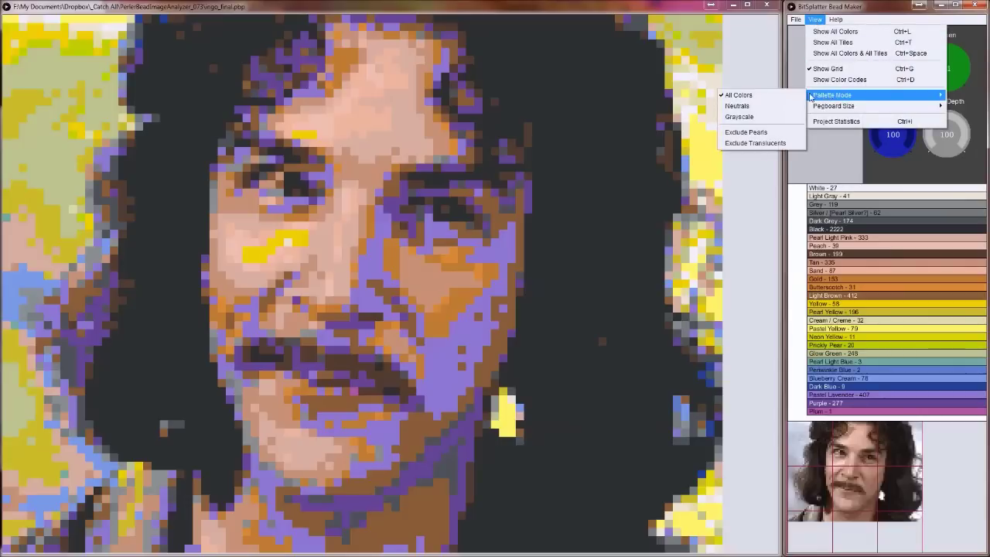
{"action": "left_click", "coordinate": [758, 131]}
{"action": "left_click", "coordinate": [816, 19]}
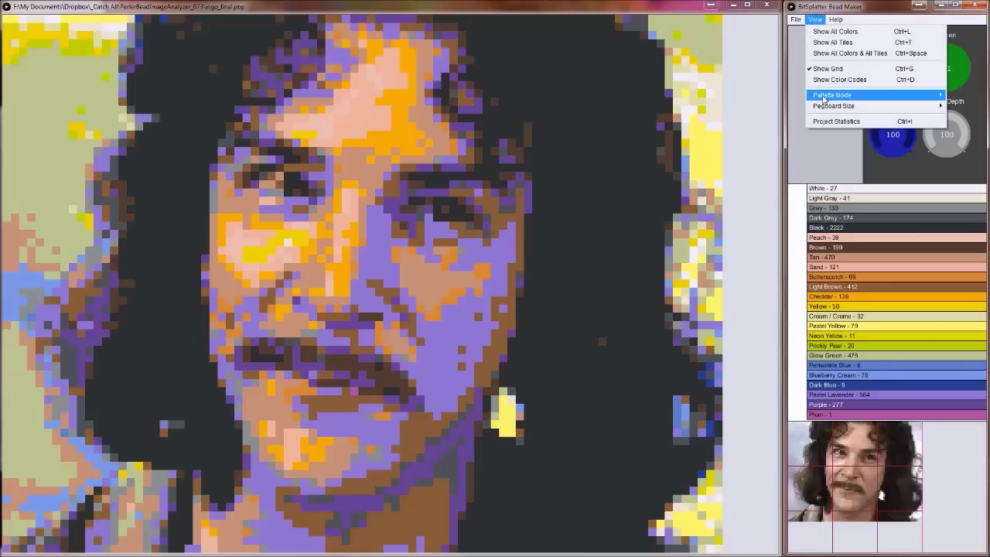
{"action": "mouse_move", "coordinate": [825, 97]}
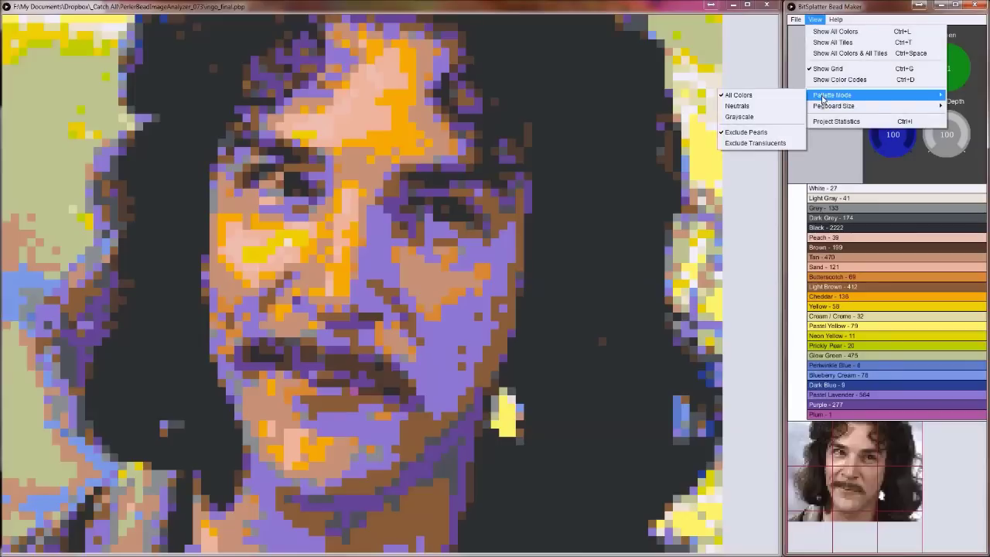
{"action": "left_click", "coordinate": [744, 144]}
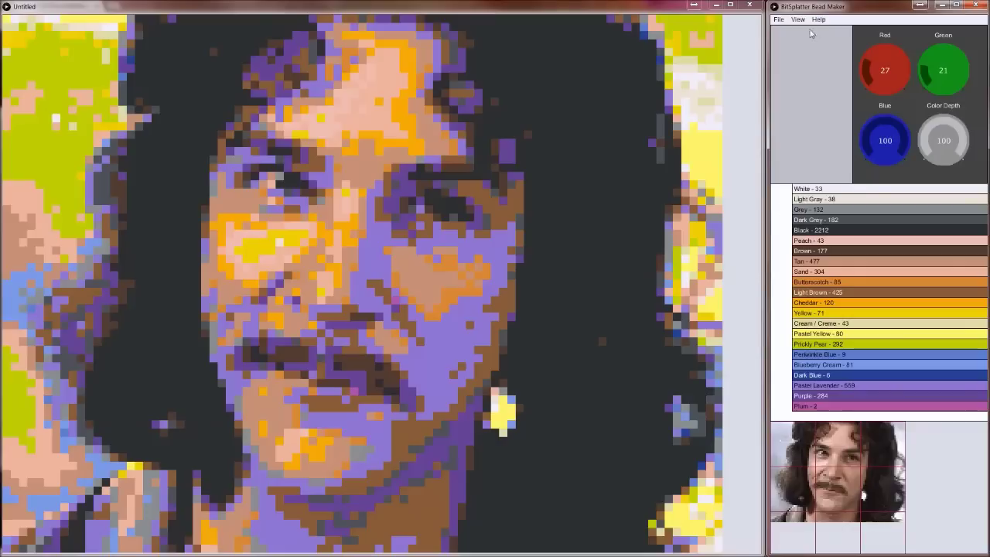
{"action": "left_click", "coordinate": [799, 19]}
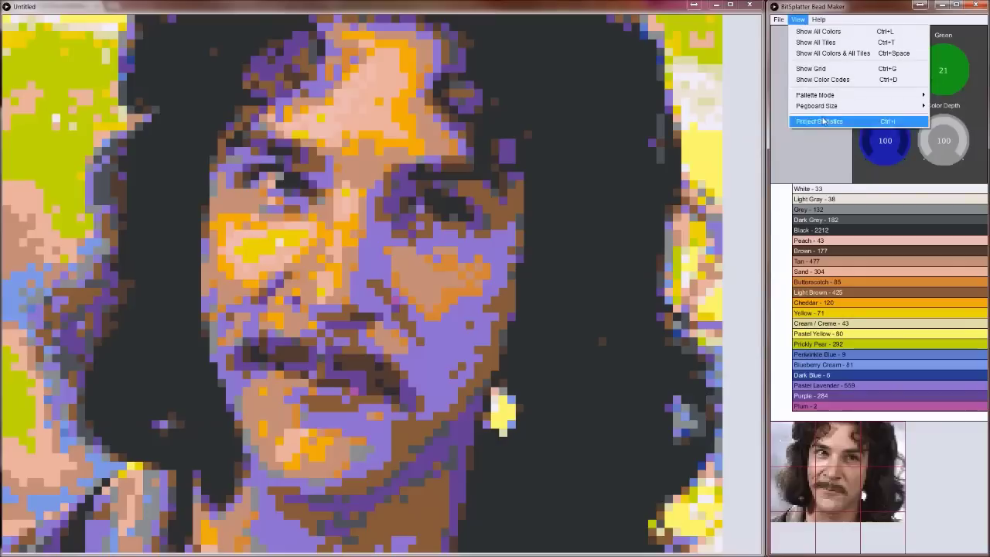
{"action": "mouse_move", "coordinate": [817, 106]}
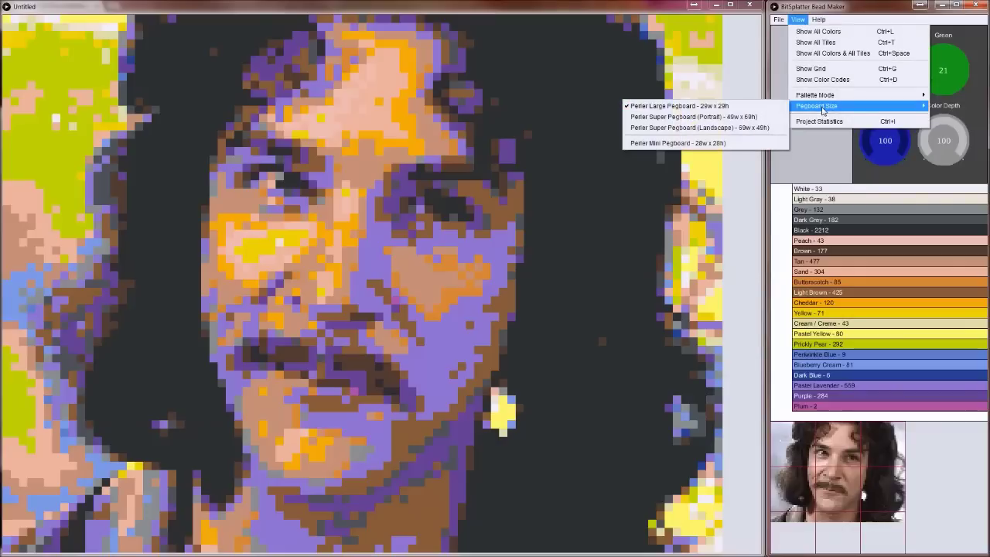
{"action": "left_click", "coordinate": [694, 118]}
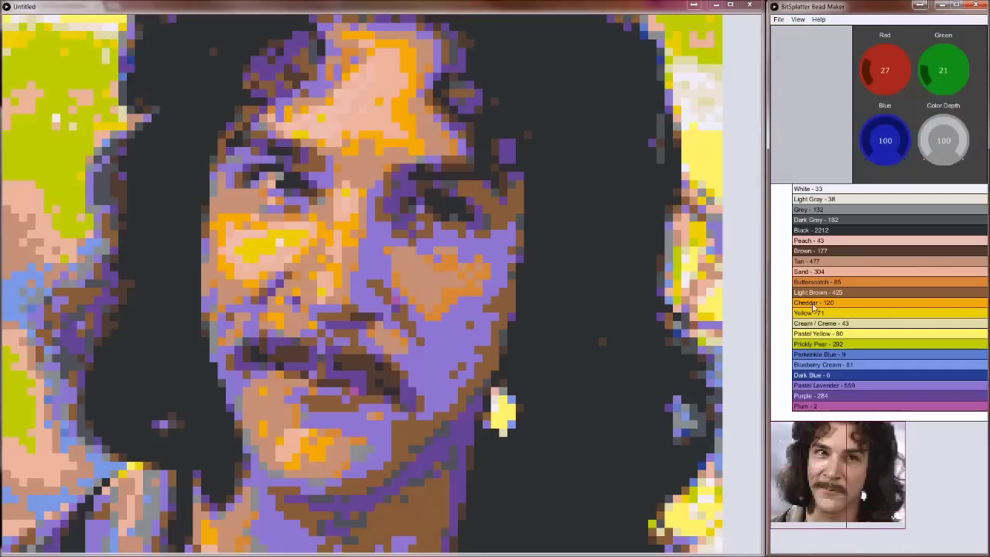
{"action": "left_click", "coordinate": [798, 19]}
{"action": "mouse_move", "coordinate": [814, 109]}
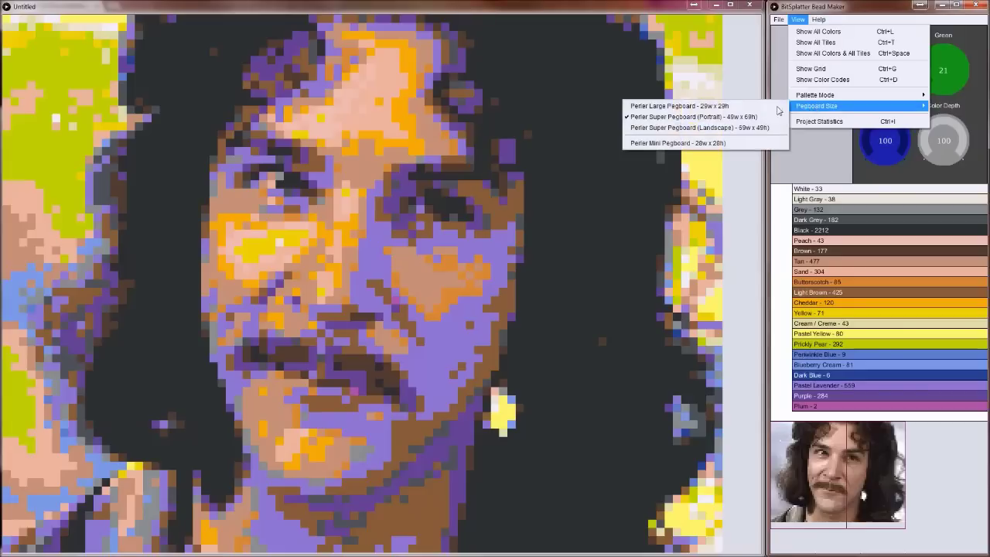
{"action": "left_click", "coordinate": [704, 106]}
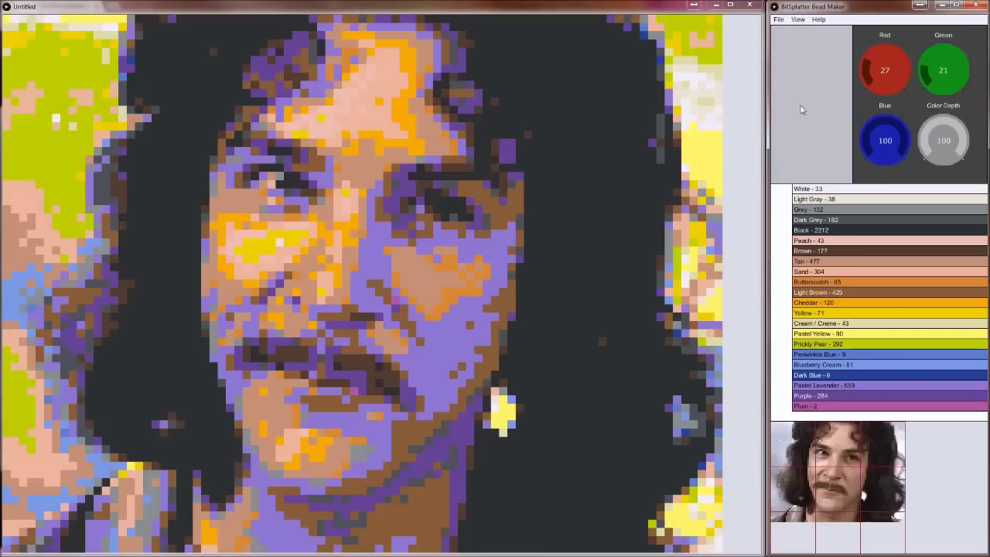
- Save the project as inigo_demo.pbp
{"action": "left_click", "coordinate": [789, 21]}
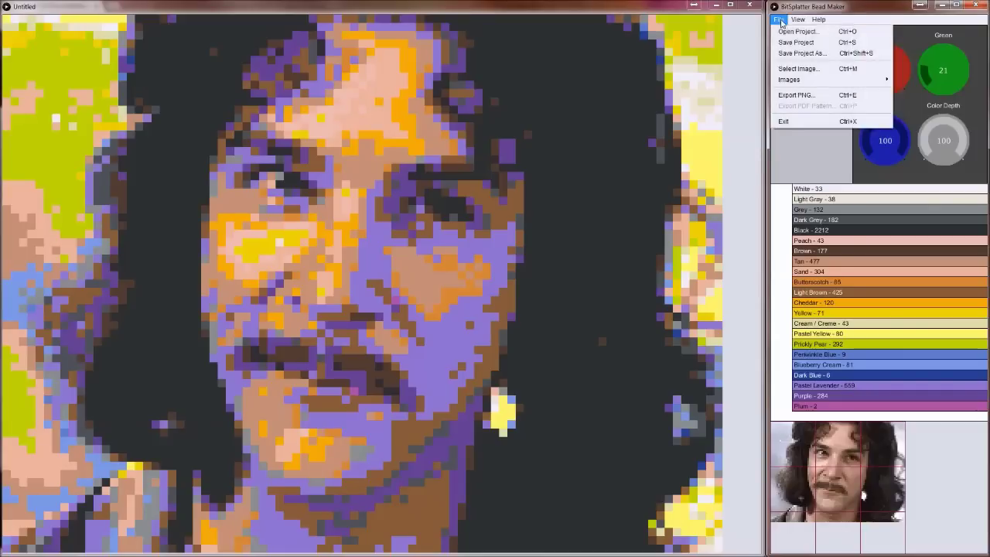
{"action": "left_click", "coordinate": [800, 54]}
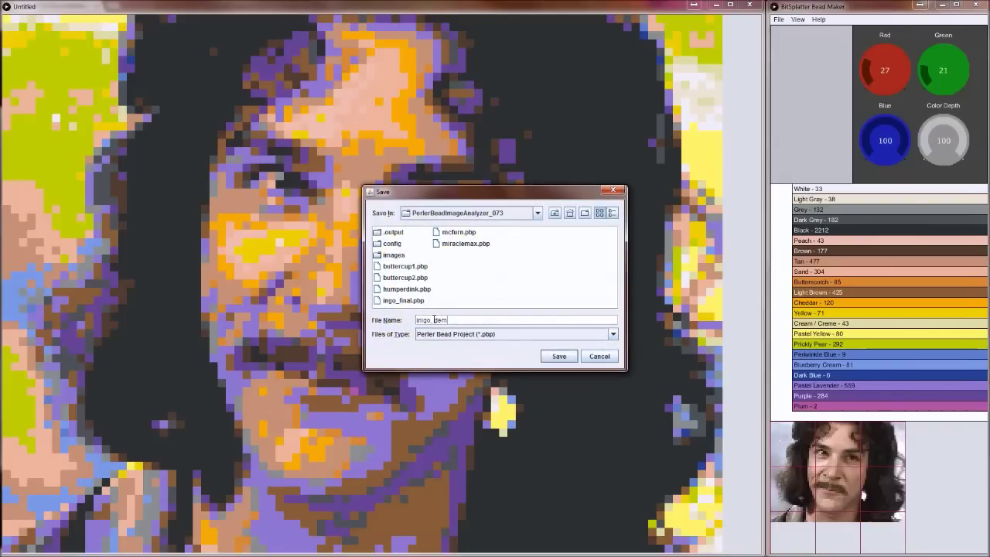
{"action": "left_click", "coordinate": [560, 357]}
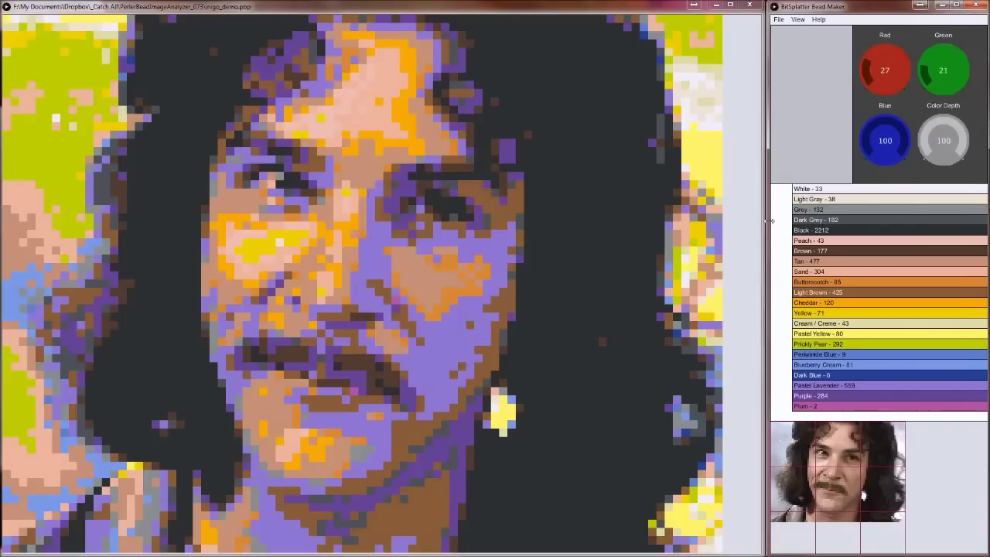
- Reopen the saved inigo_demo.pbp project
{"action": "left_click", "coordinate": [779, 19]}
{"action": "left_click", "coordinate": [797, 37]}
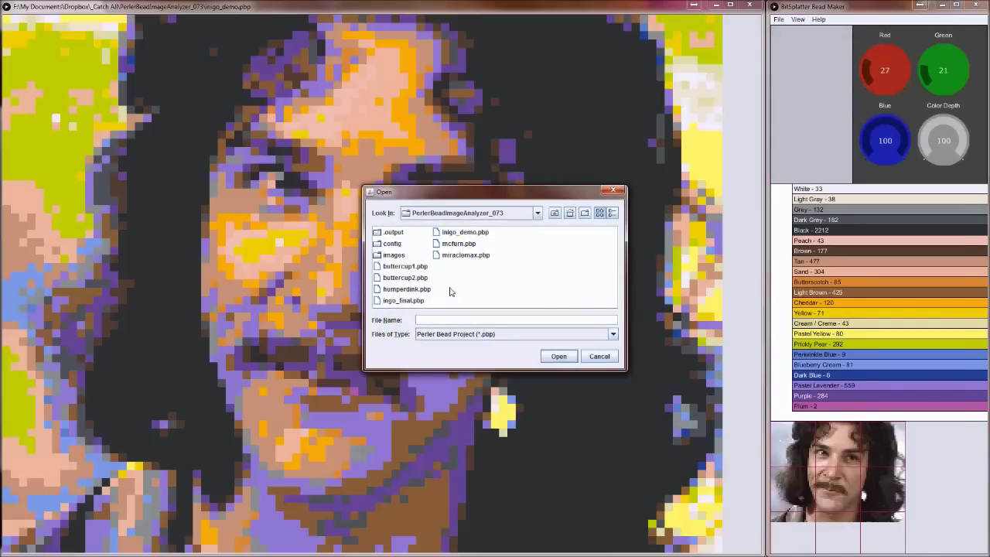
{"action": "left_click", "coordinate": [462, 232]}
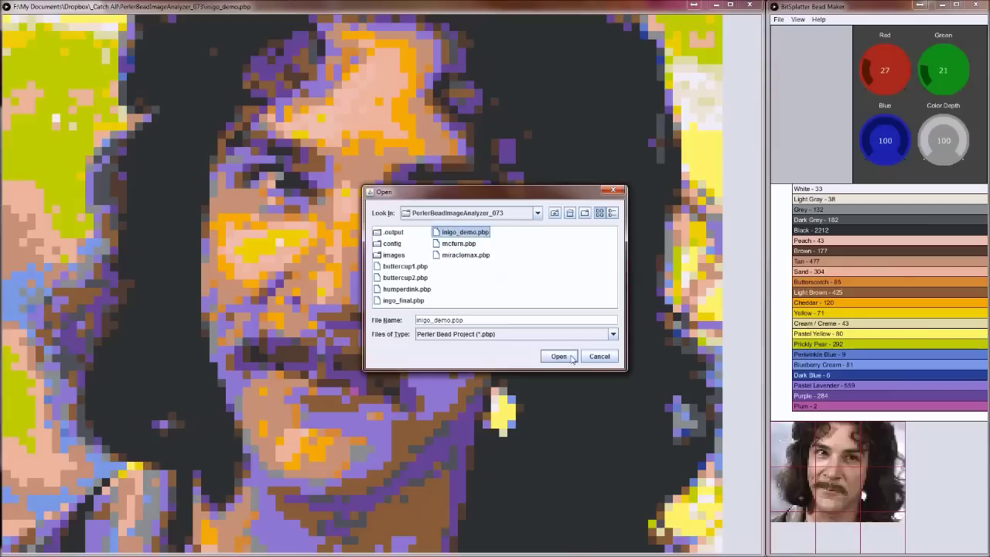
{"action": "left_click", "coordinate": [563, 358]}
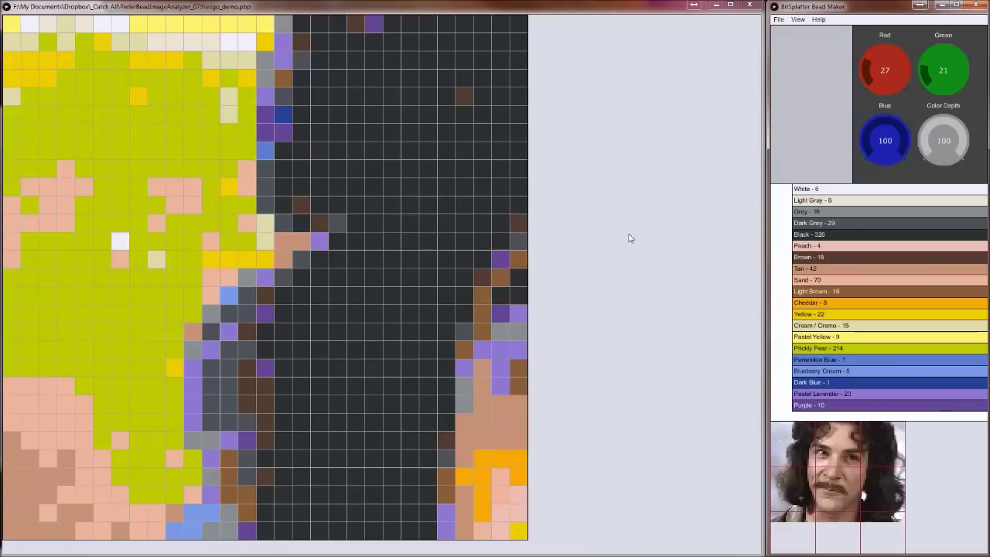
{"action": "left_click", "coordinate": [824, 239]}
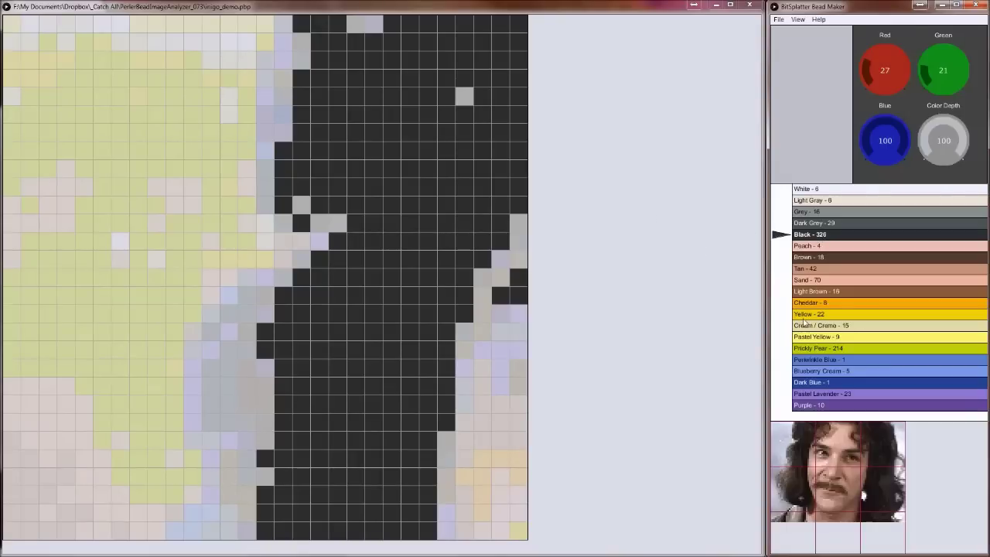
{"action": "left_click", "coordinate": [821, 349]}
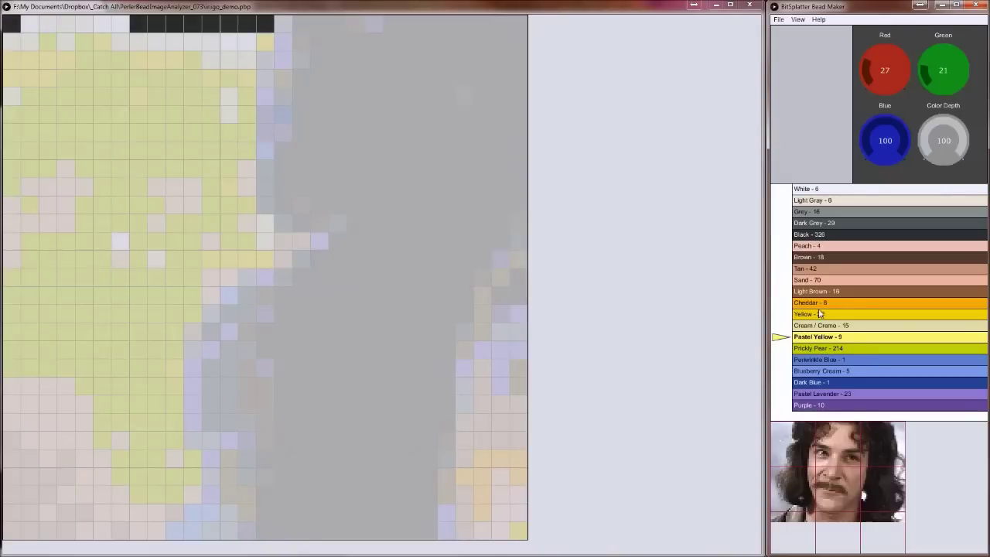
{"action": "left_click", "coordinate": [811, 236]}
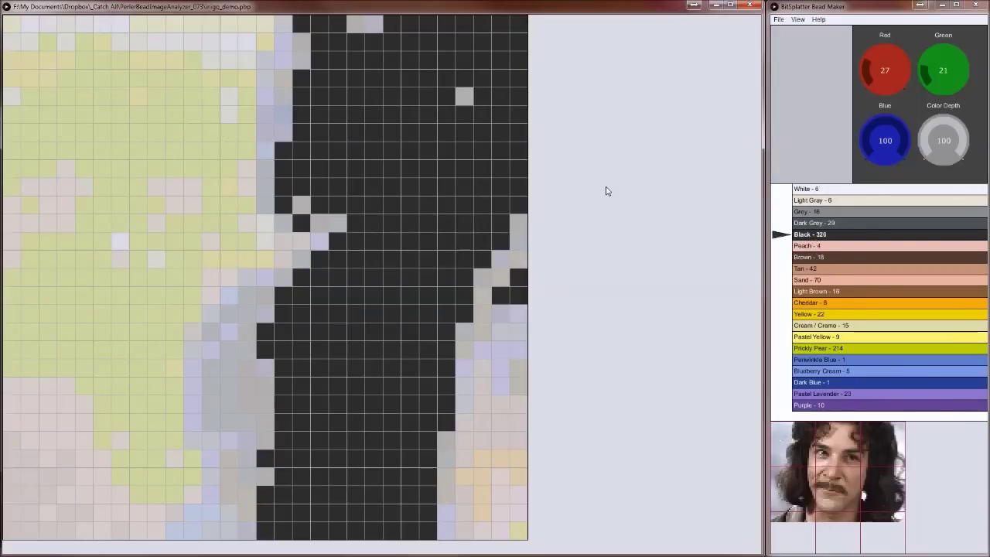
{"action": "left_click", "coordinate": [811, 259]}
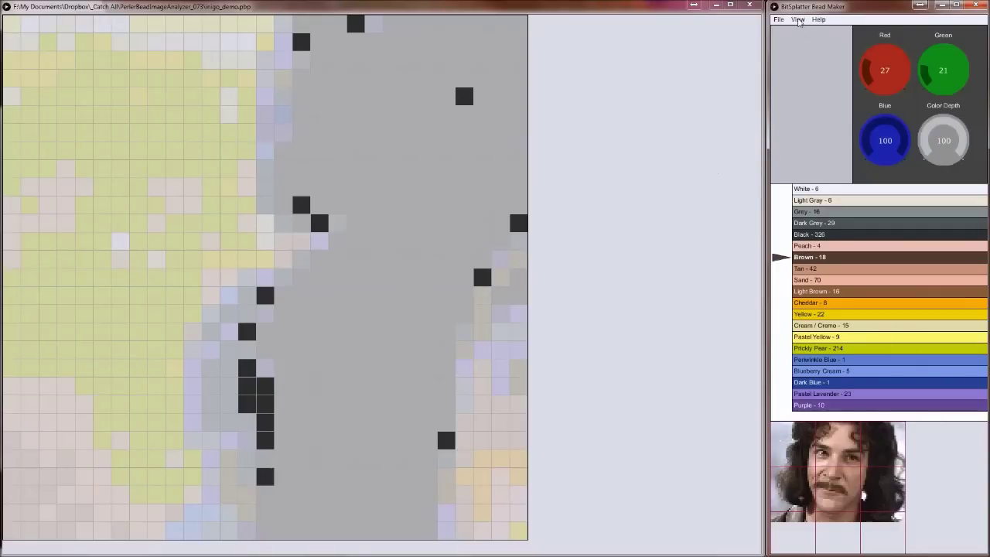
{"action": "left_click", "coordinate": [798, 19]}
{"action": "left_click", "coordinate": [818, 32]}
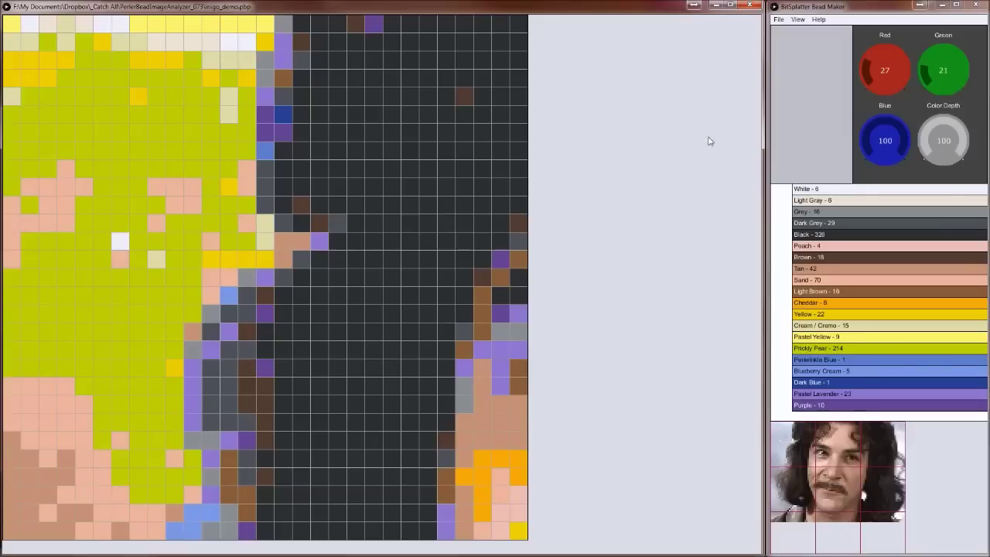
- Show all colours and tiles of the portrait with only Black beads emphasised
{"action": "left_click", "coordinate": [804, 18]}
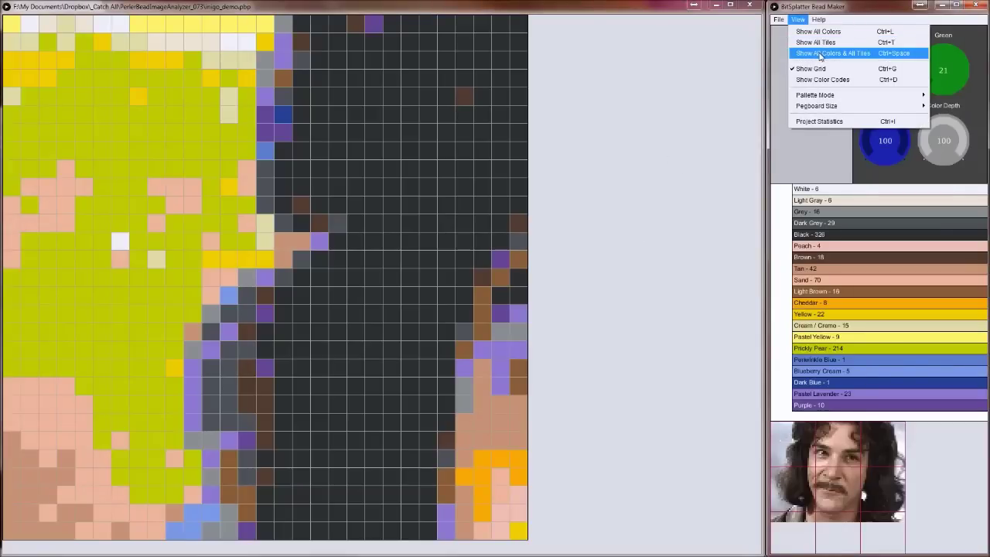
{"action": "left_click", "coordinate": [855, 53]}
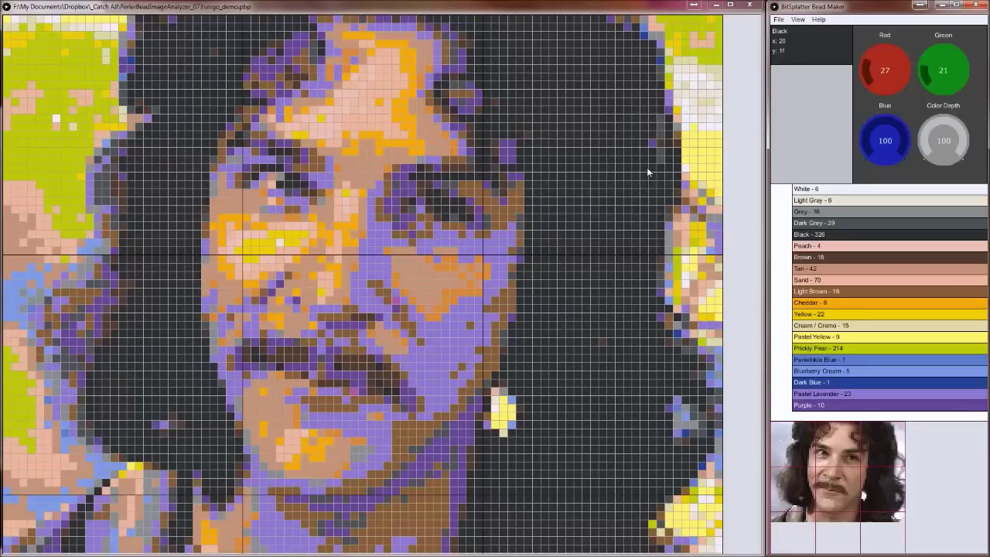
{"action": "left_click", "coordinate": [822, 236]}
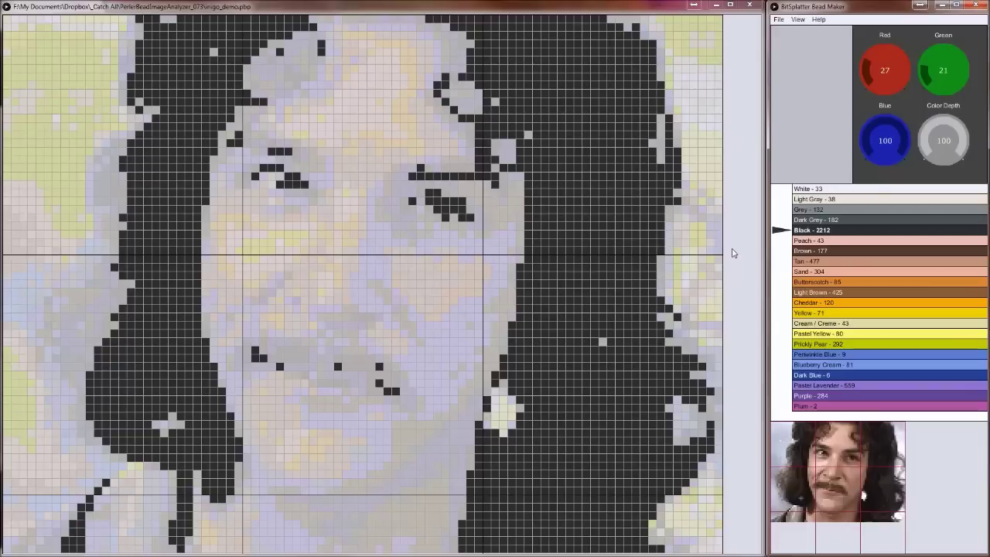
- Export the PDF pattern over the existing inigo.pdf, confirming the replacement
{"action": "left_click", "coordinate": [779, 19]}
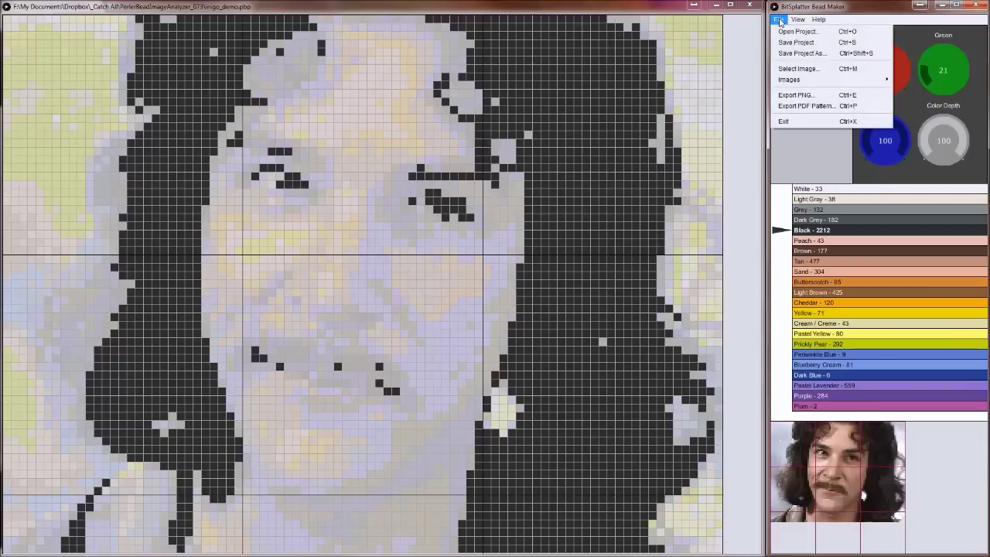
{"action": "left_click", "coordinate": [804, 106]}
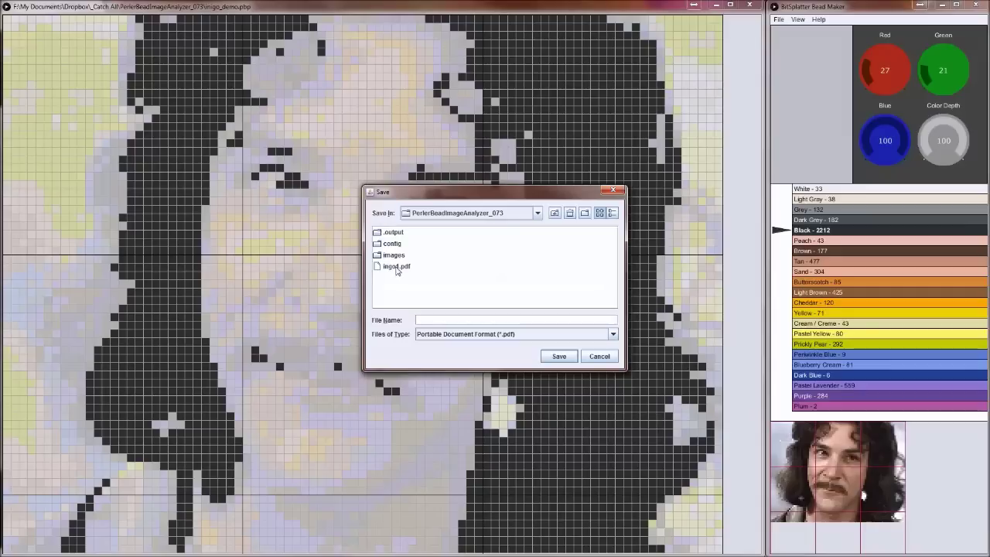
{"action": "left_click", "coordinate": [396, 268]}
{"action": "left_click", "coordinate": [557, 358]}
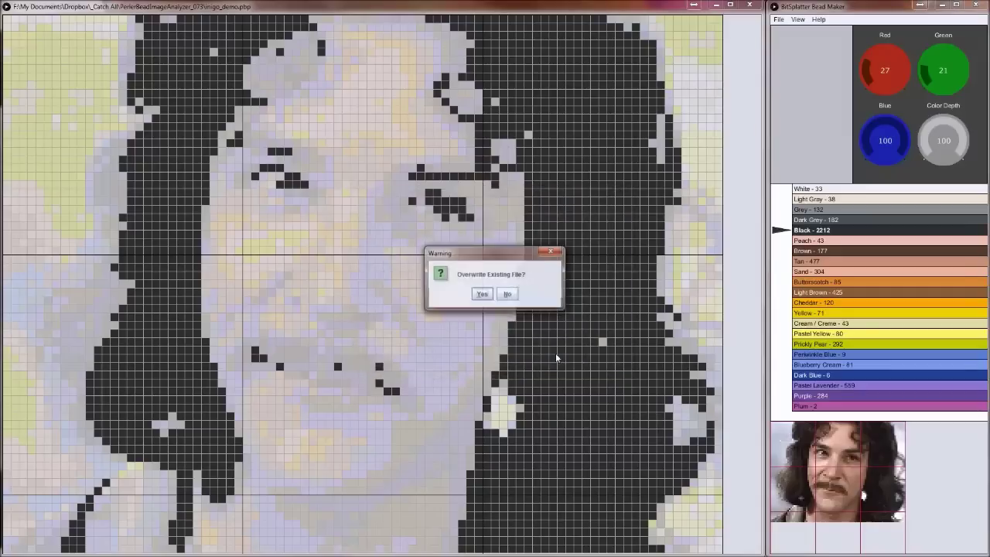
{"action": "left_click", "coordinate": [481, 294]}
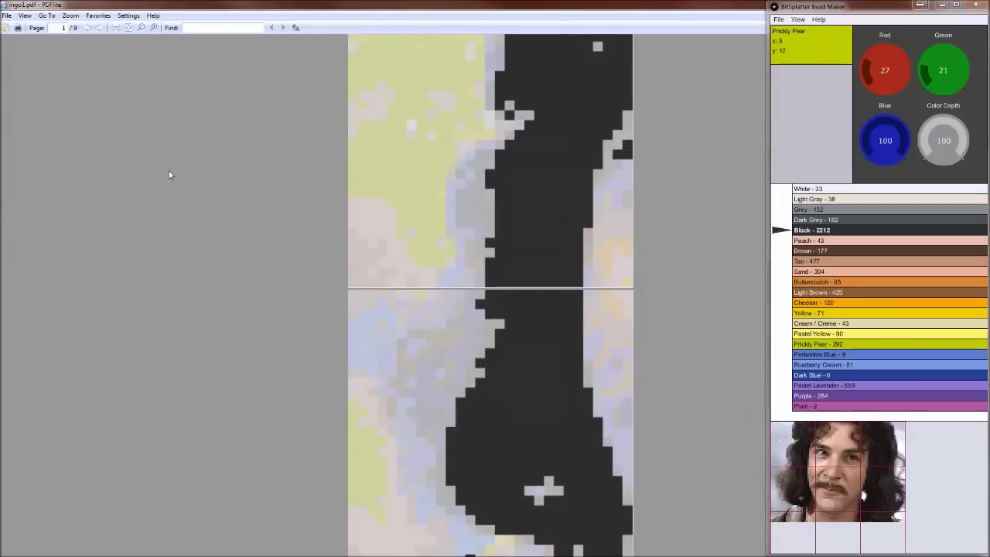
- Scroll through the exported black-bead pattern pages in PDFlite
{"action": "scroll", "coordinate": [169, 175], "scroll_direction": "down", "scroll_amount": 6}
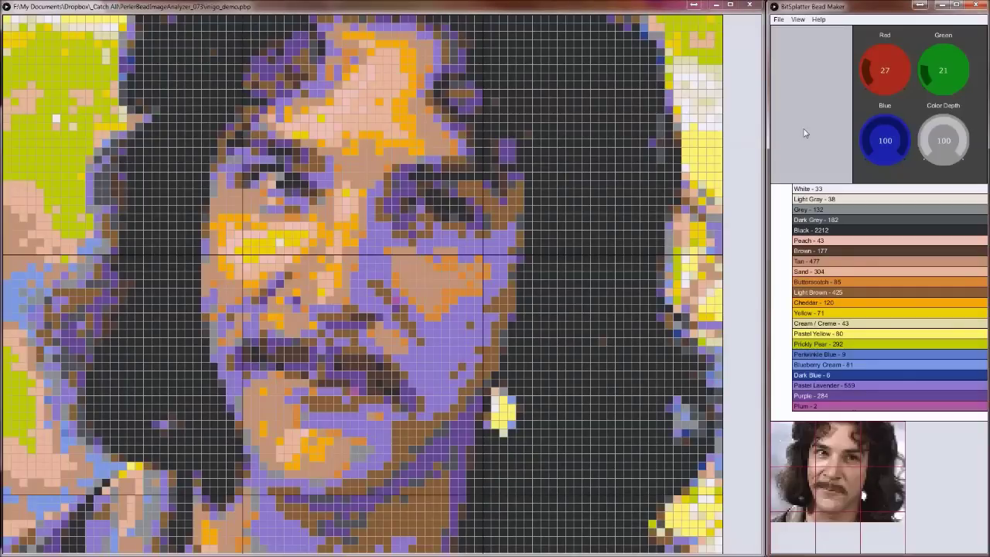
{"action": "left_click", "coordinate": [798, 19]}
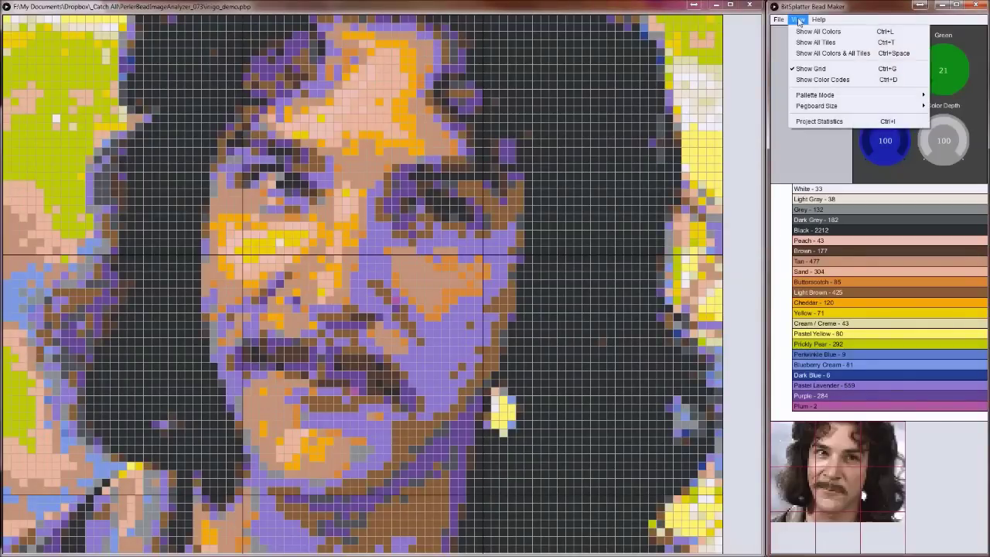
{"action": "left_click", "coordinate": [820, 122]}
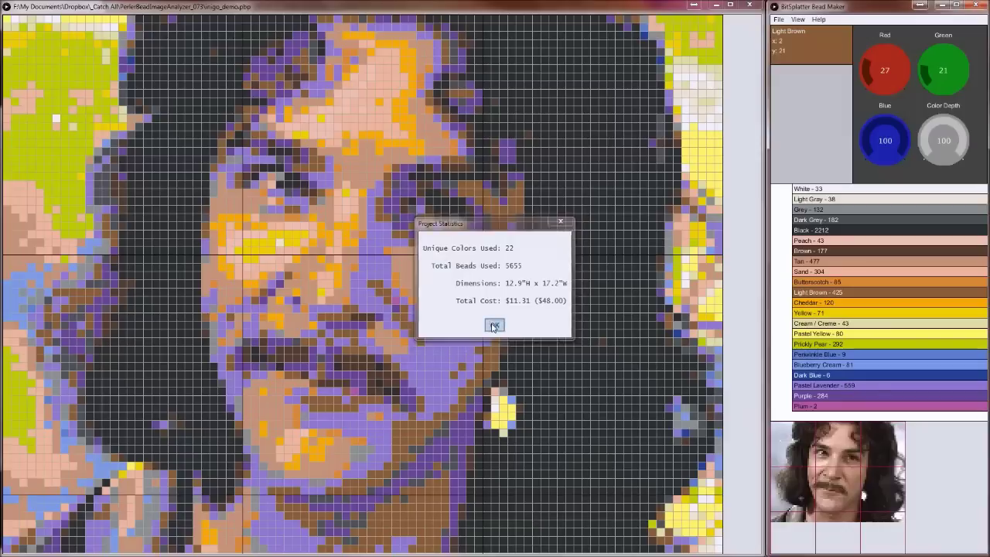
{"action": "left_click", "coordinate": [494, 326]}
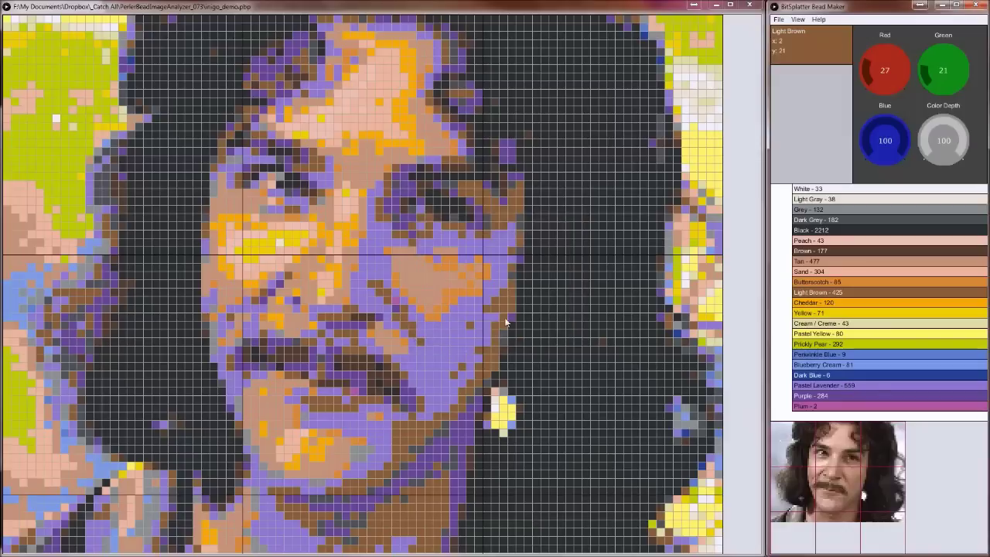